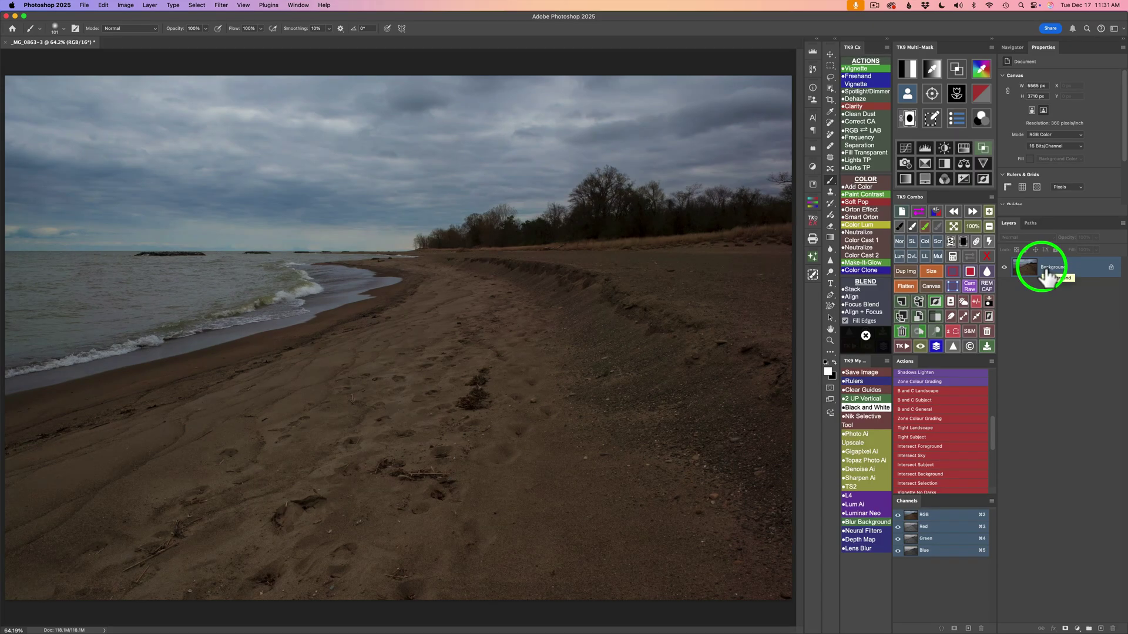
- Duplicate the Background layer and convert Layer 1 to a smart object
key("super+j")
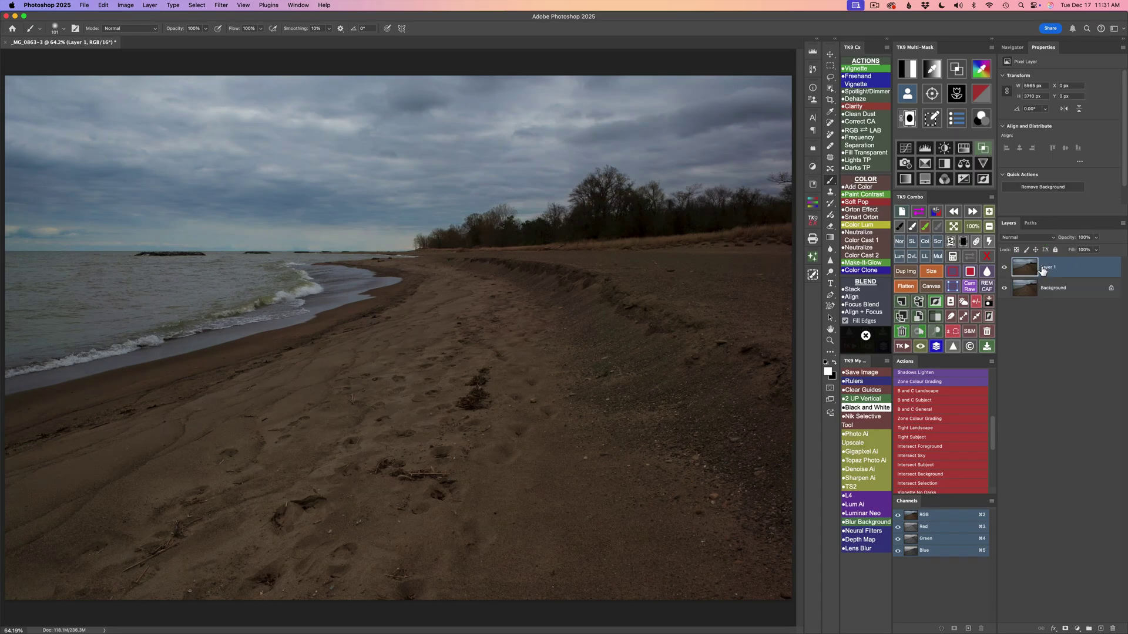
right_click(1085, 269)
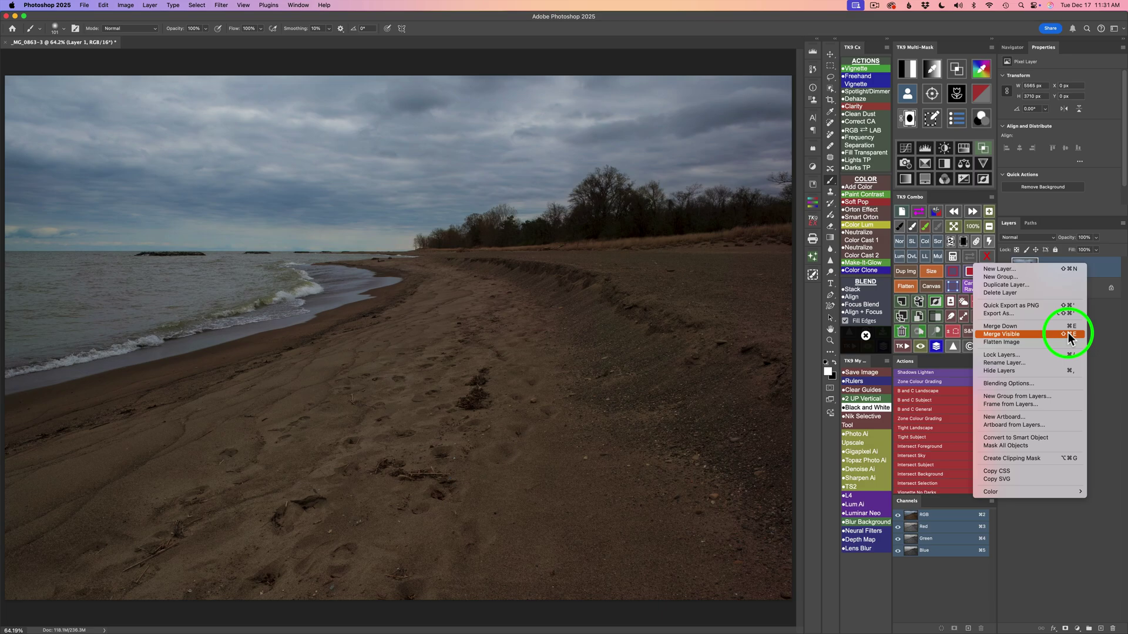
left_click(1044, 438)
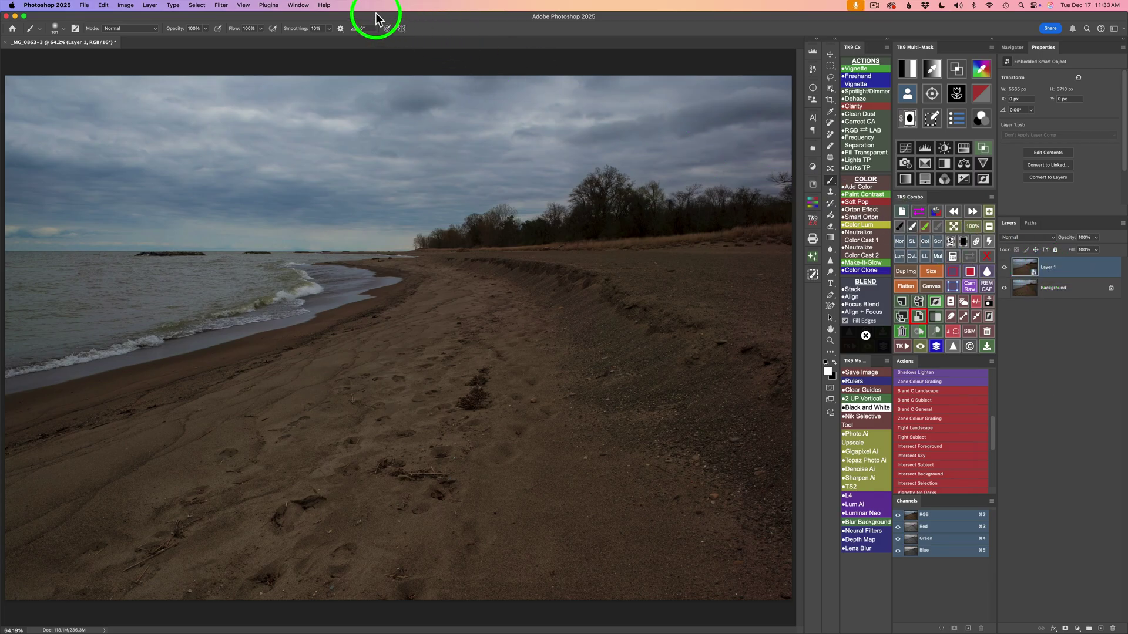
- Launch Topaz Photo AI on Layer 1 from the Topaz Labs filters
left_click(220, 5)
mouse_move(278, 248)
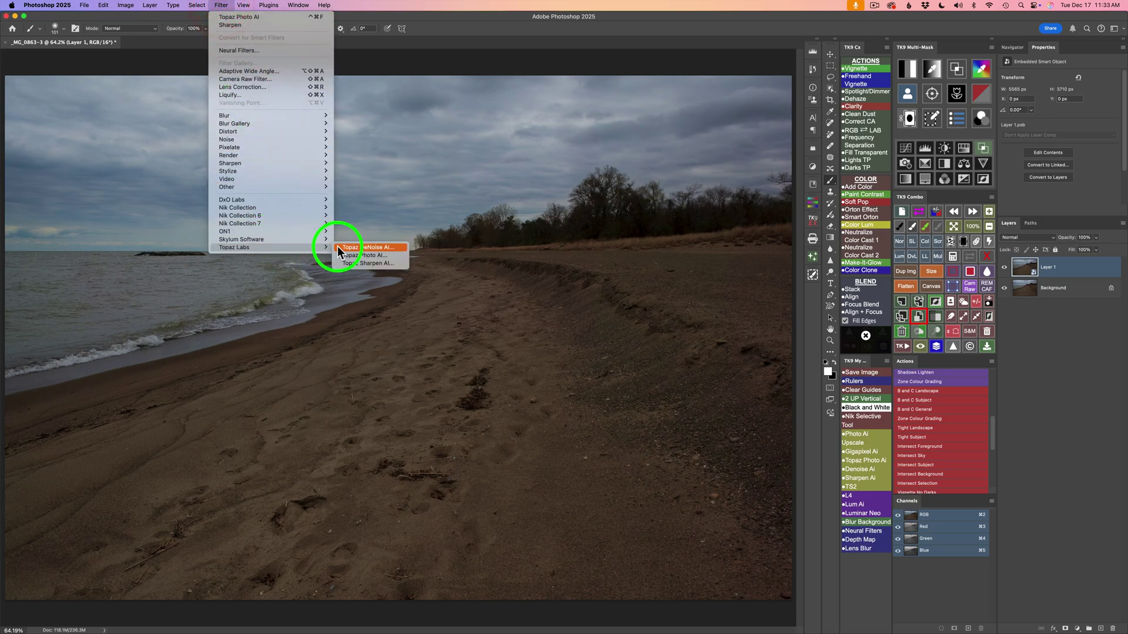
left_click(365, 255)
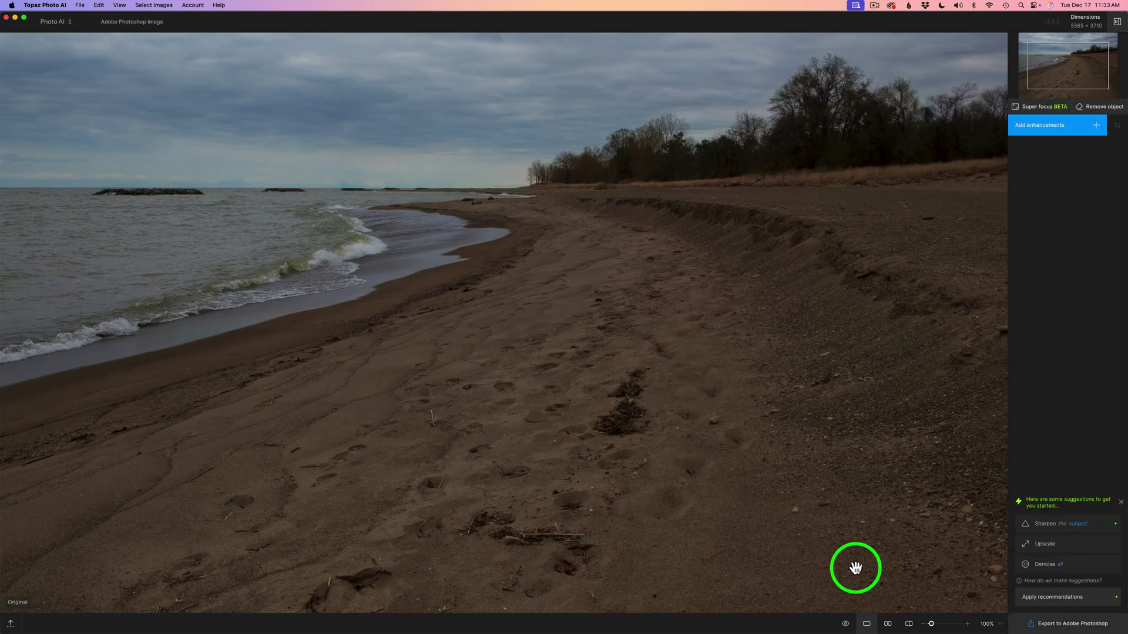
- Fit the photo to the window and add Adjust lighting at strength 25, comparing with the original
left_click(1001, 627)
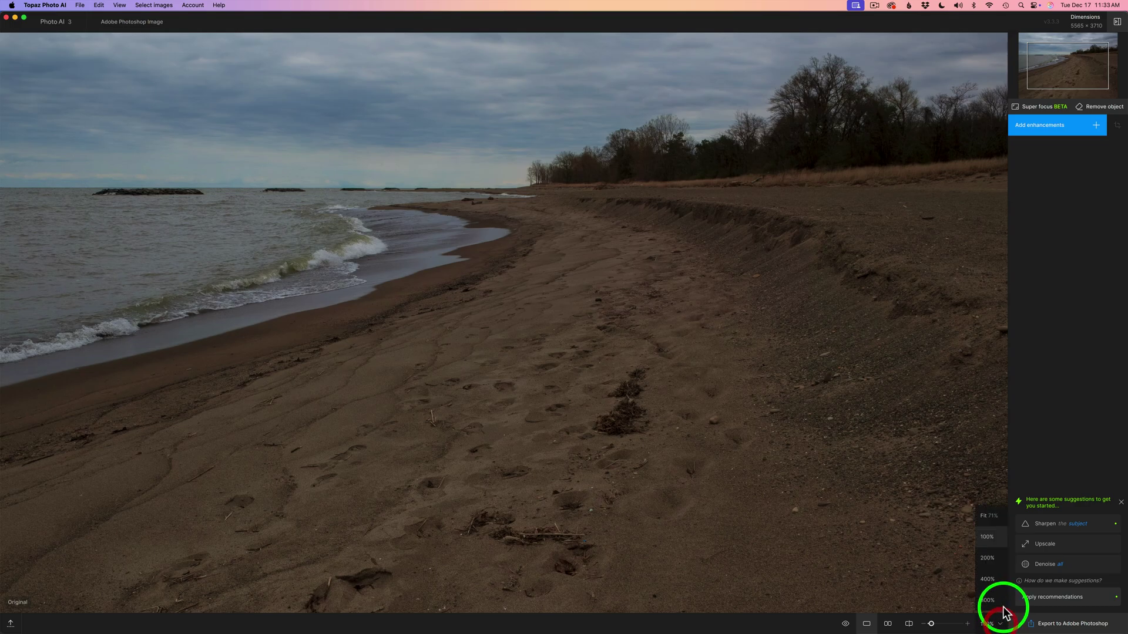
left_click(994, 515)
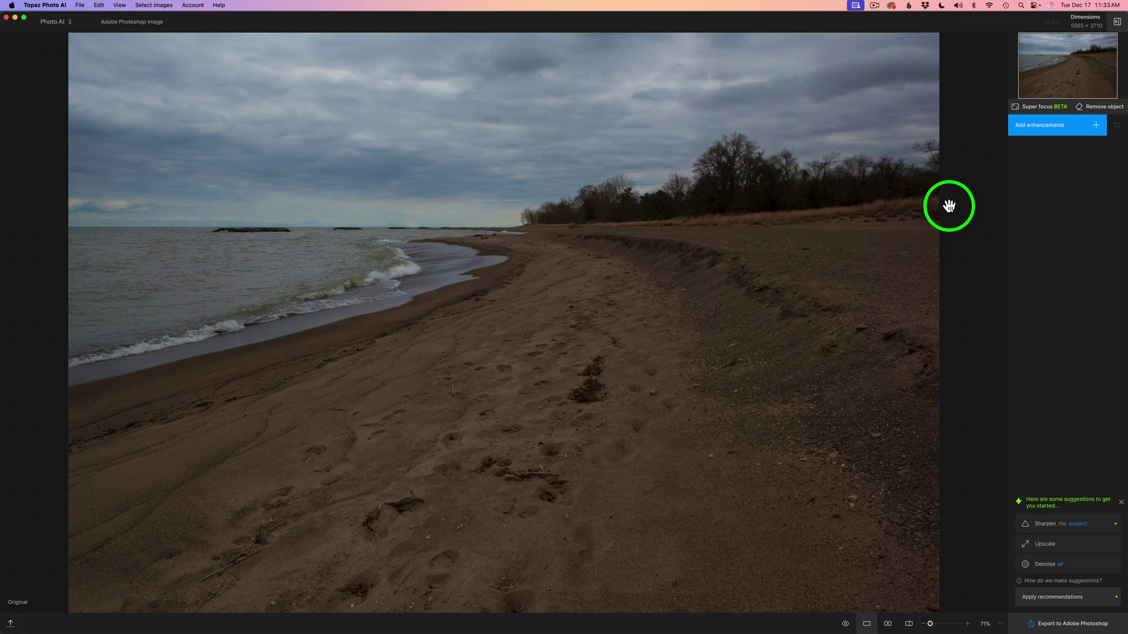
left_click(1096, 127)
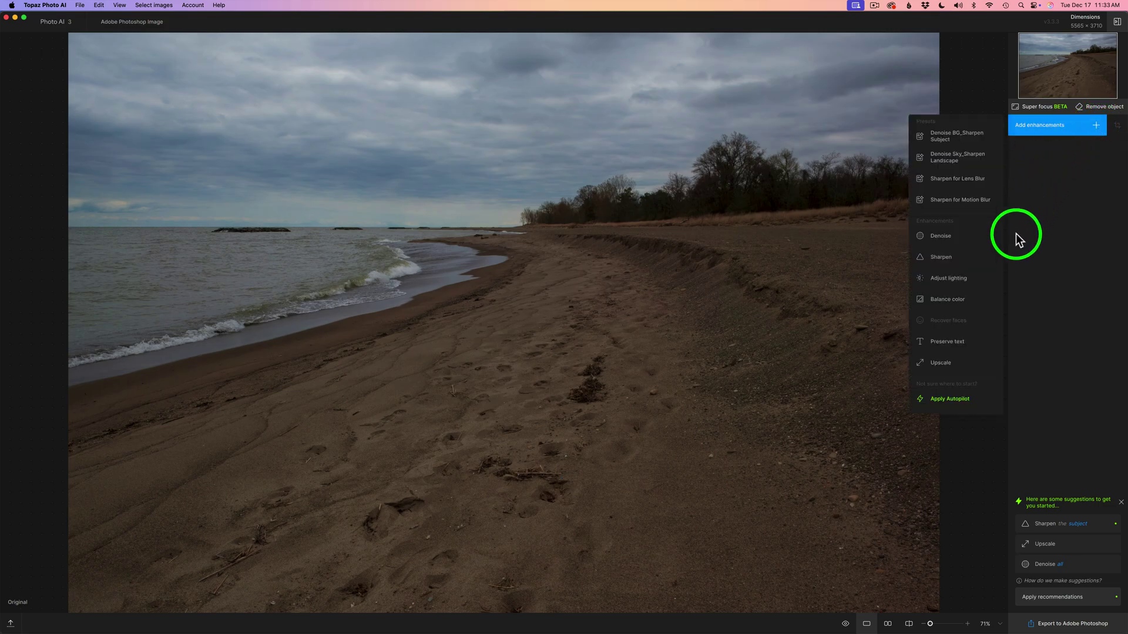
left_click(962, 279)
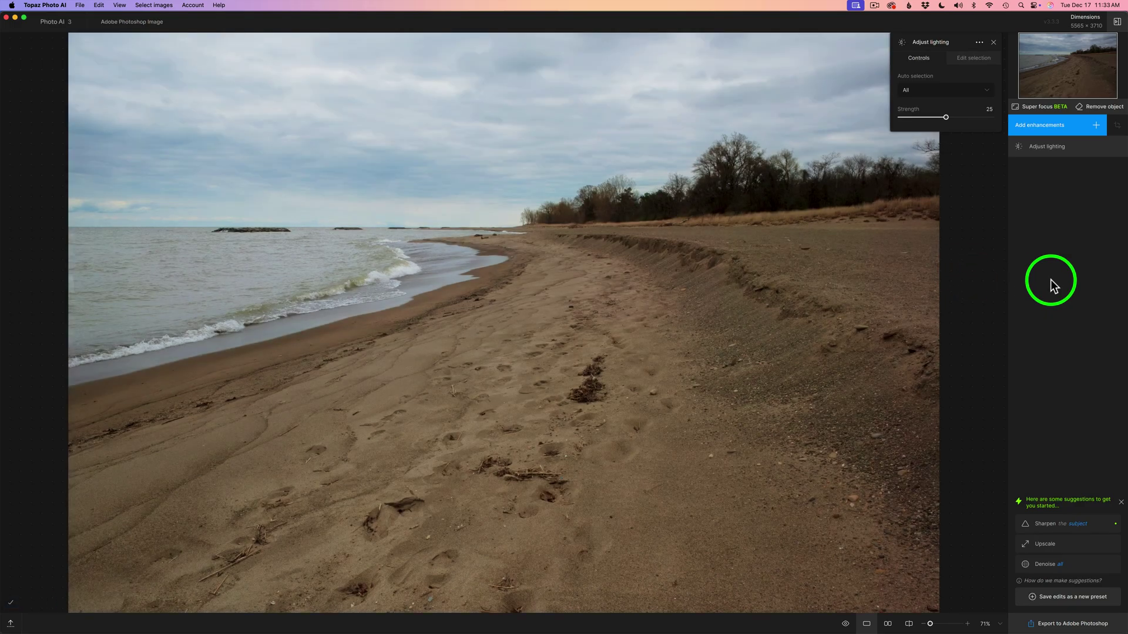
left_click(845, 624)
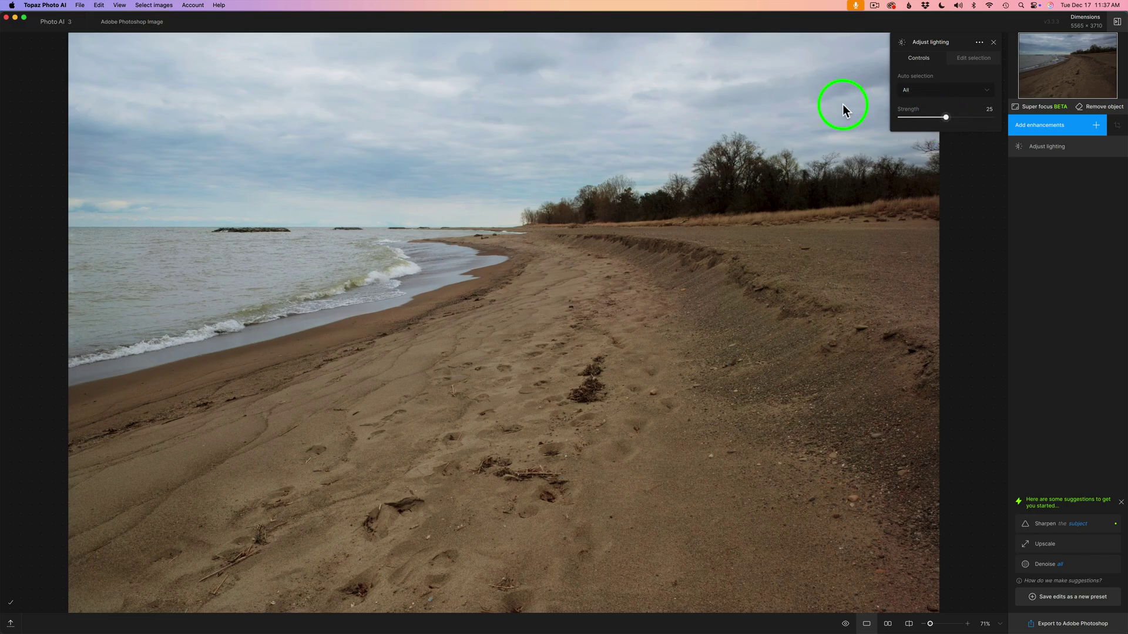
left_click(47, 9)
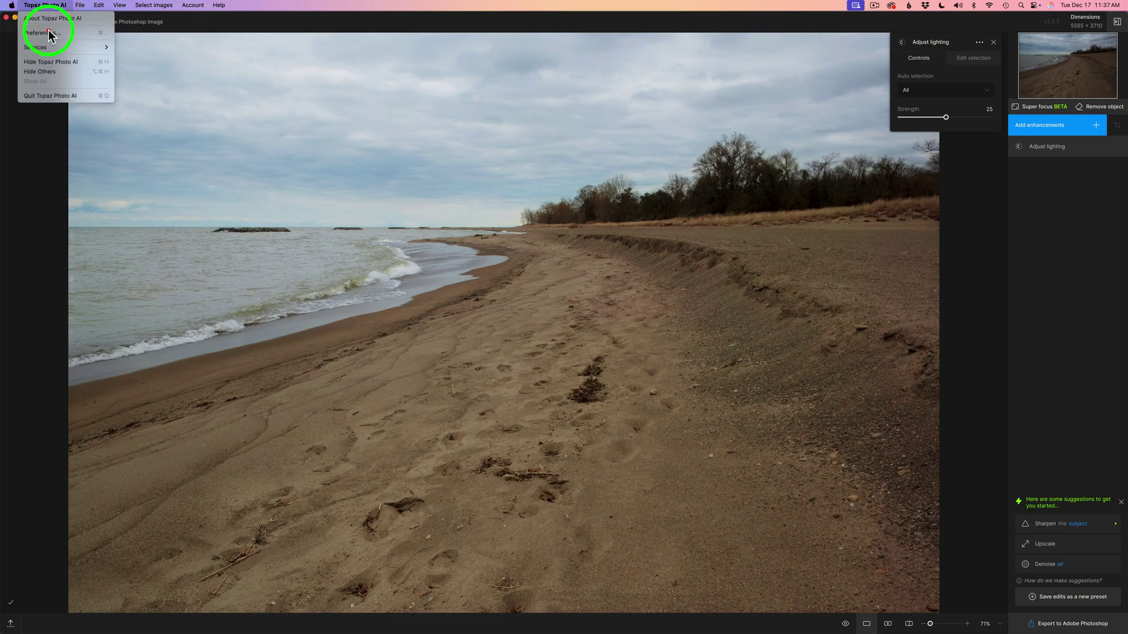
left_click(49, 30)
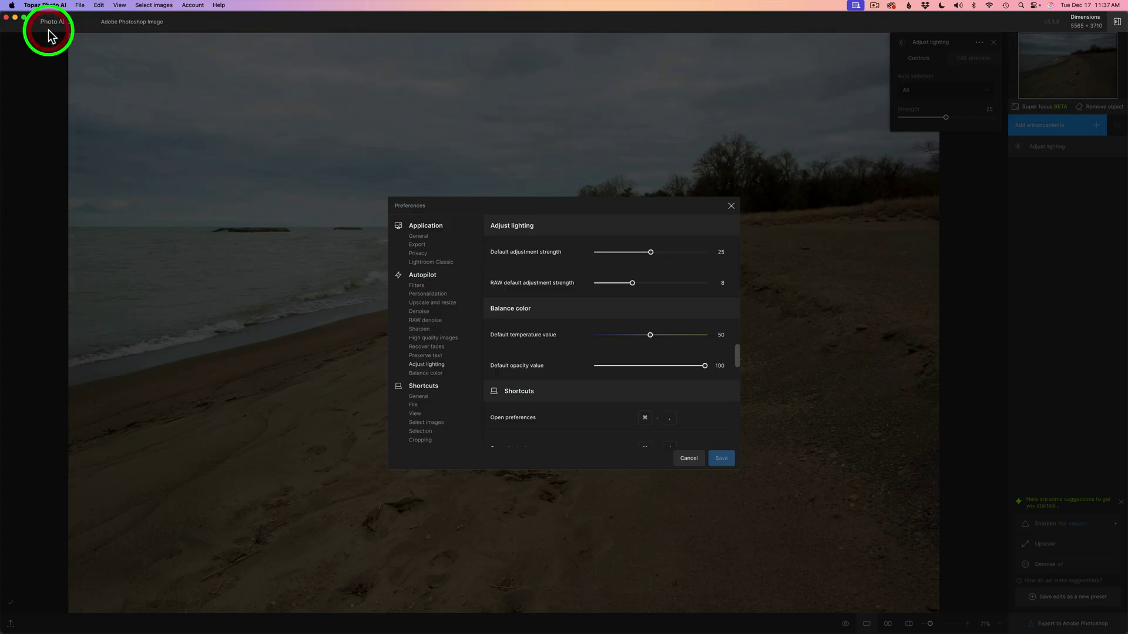
left_click(428, 364)
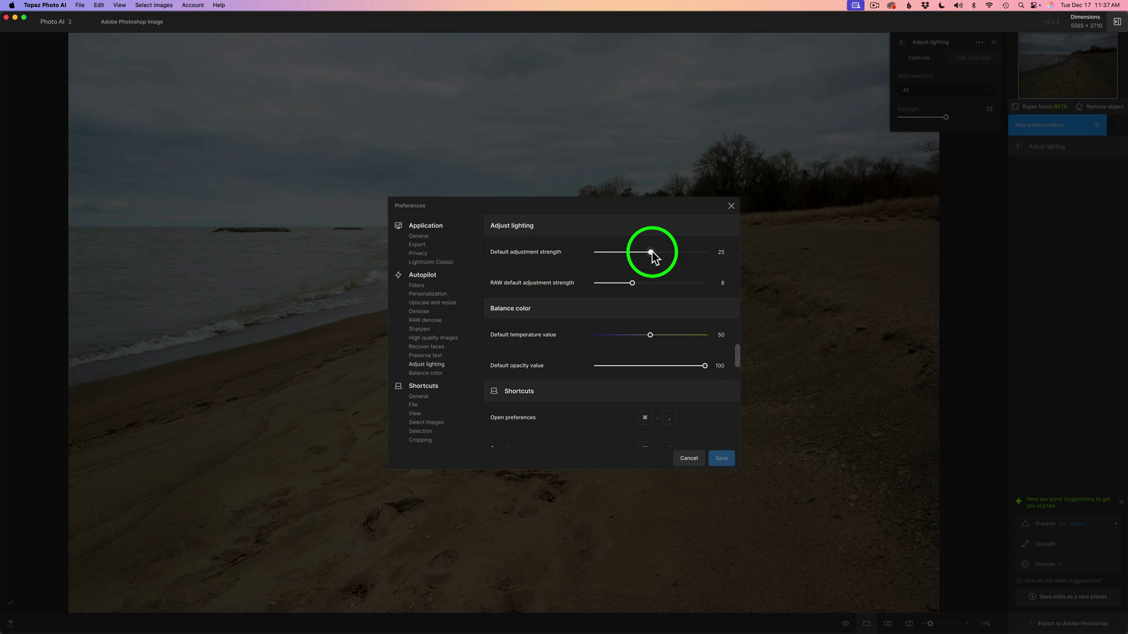
mouse_move(652, 253)
left_mouse_down()
mouse_move(715, 259)
mouse_move(652, 263)
left_mouse_up()
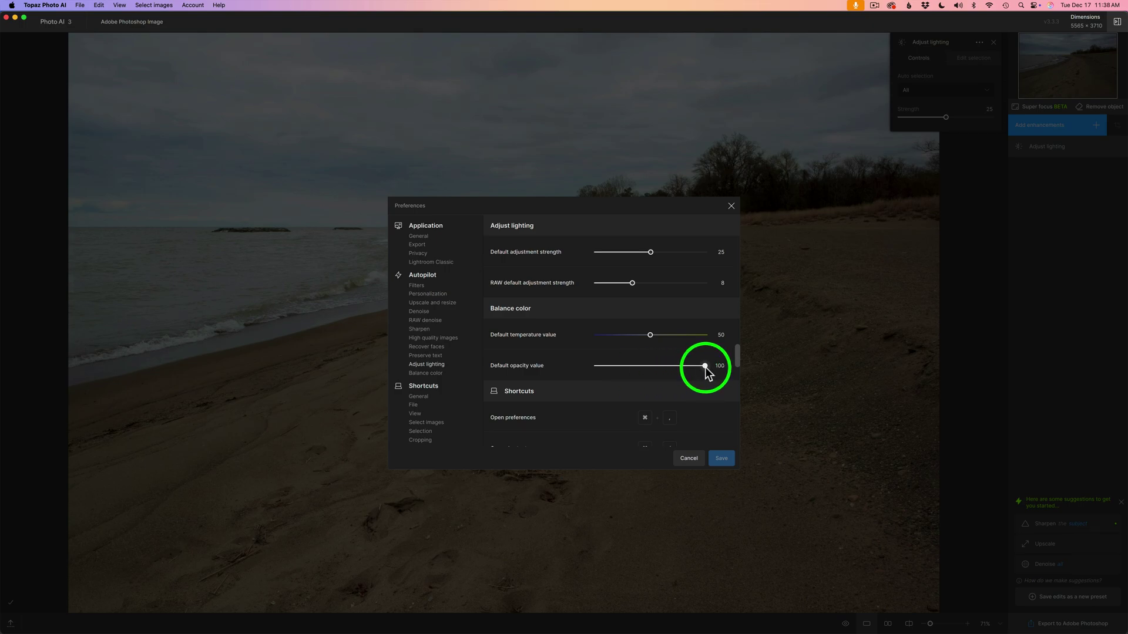
left_click(692, 459)
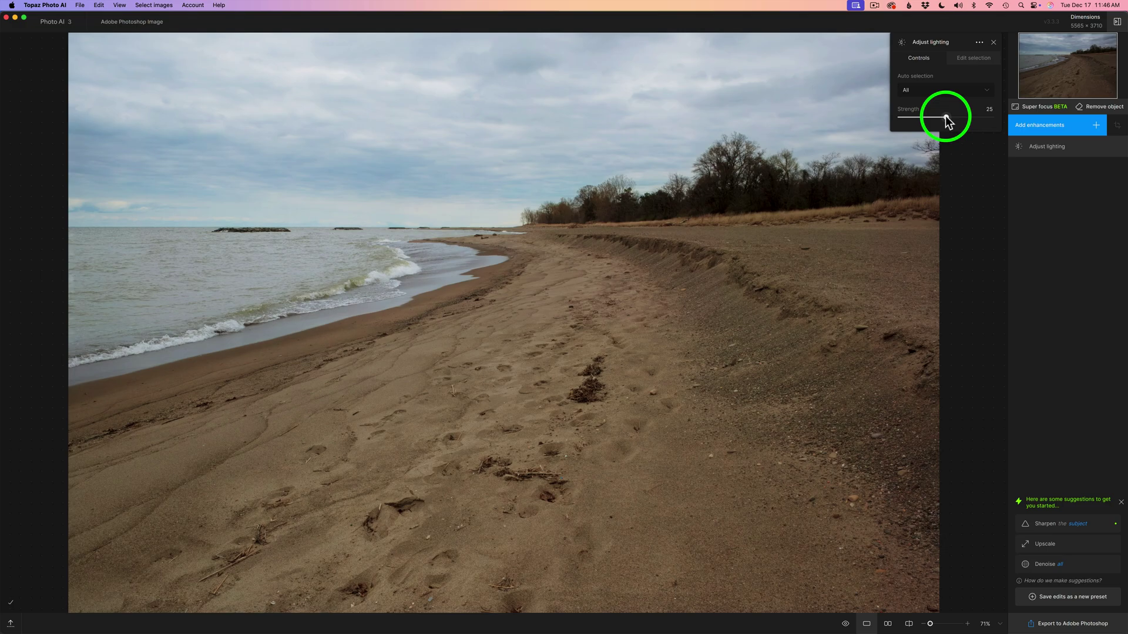
left_click_drag(946, 120, 940, 120)
- Add a Balance color enhancement at temperature 50, toggling it off and on to compare
left_click(1062, 126)
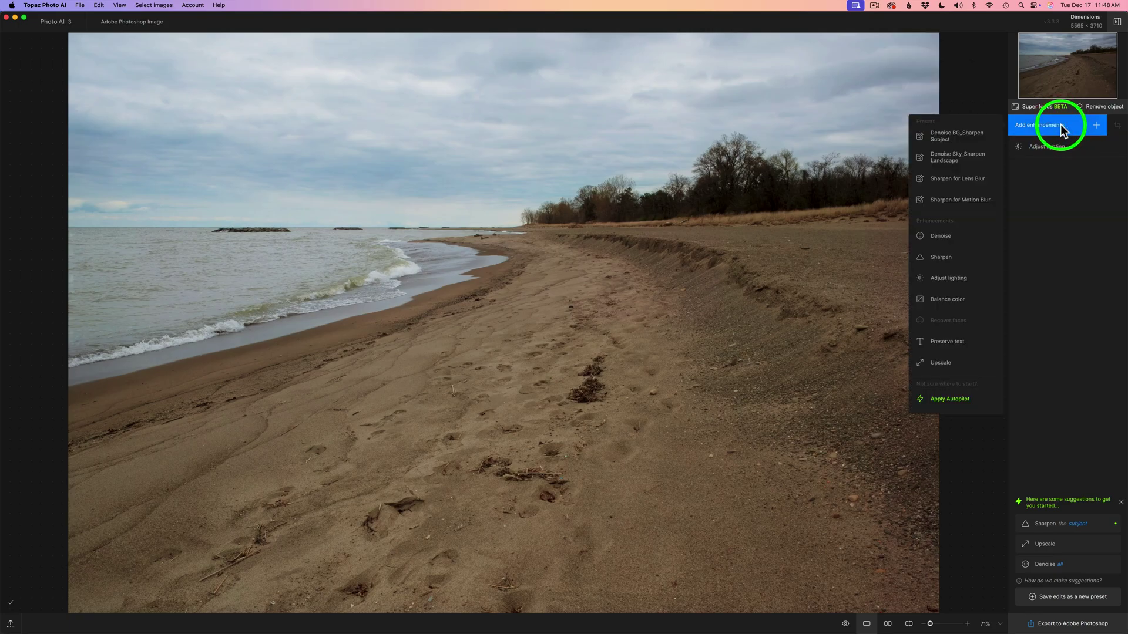
left_click(941, 298)
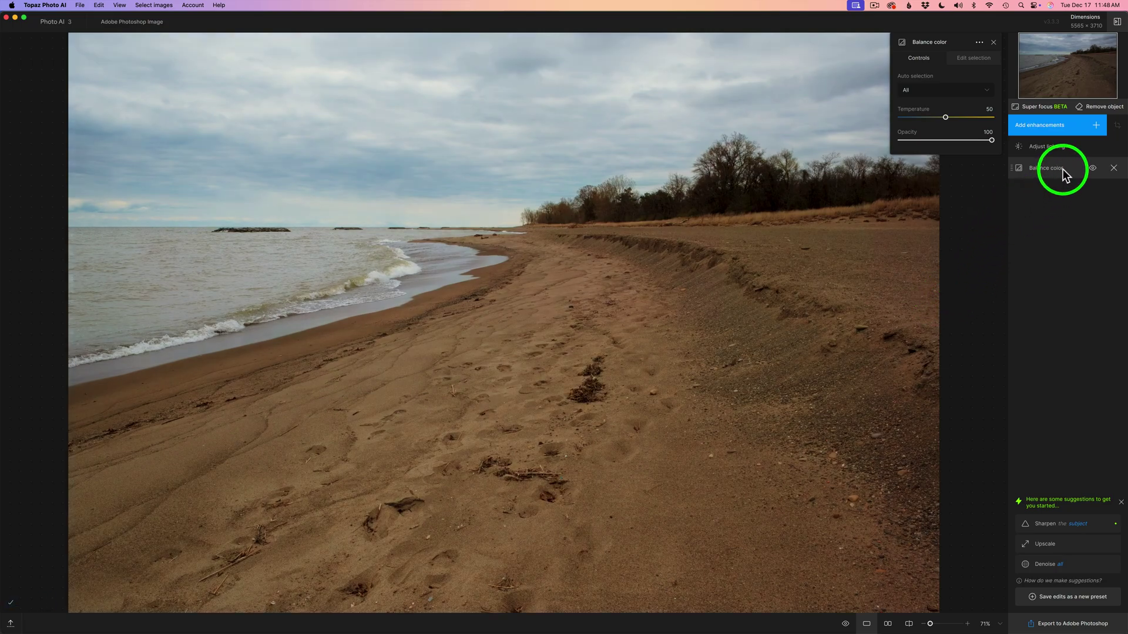
mouse_move(1060, 146)
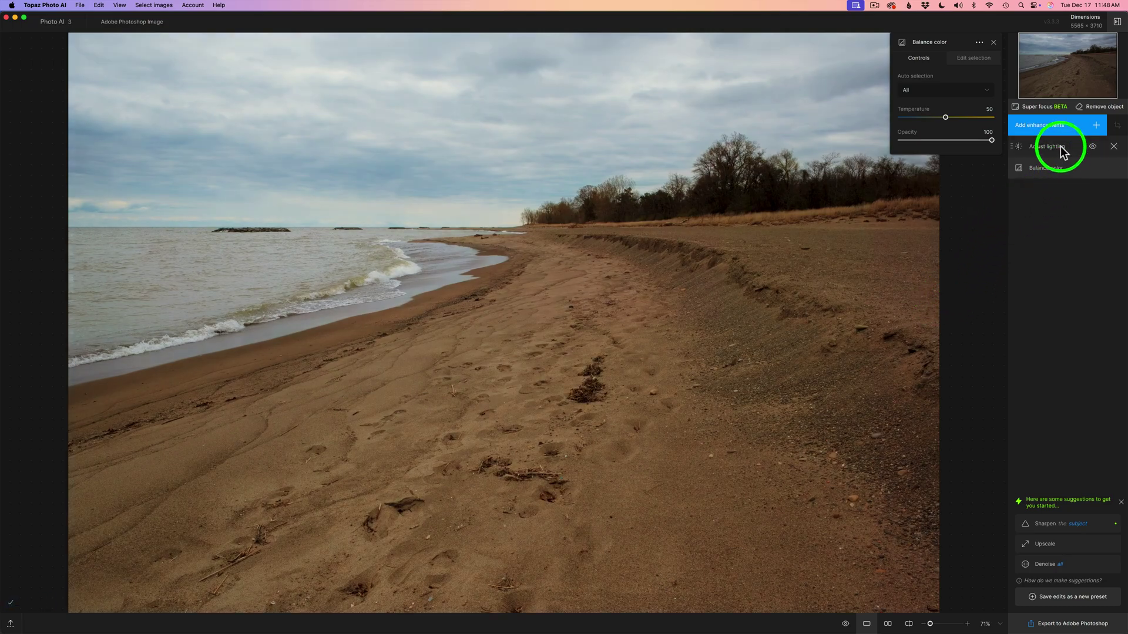
left_click(1092, 168)
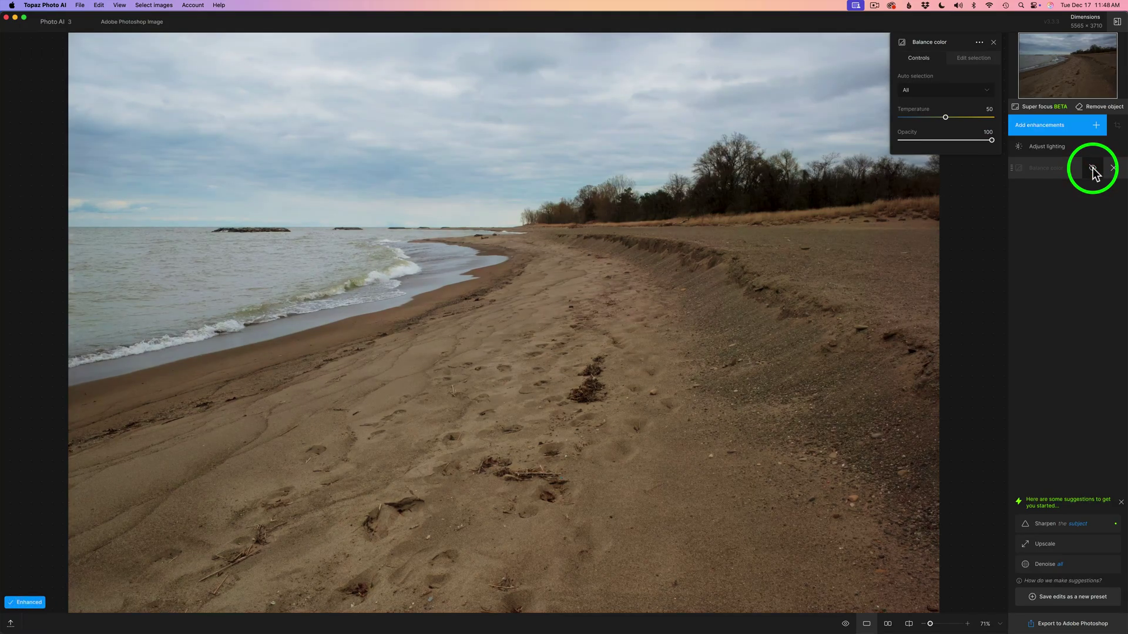
left_click(1093, 169)
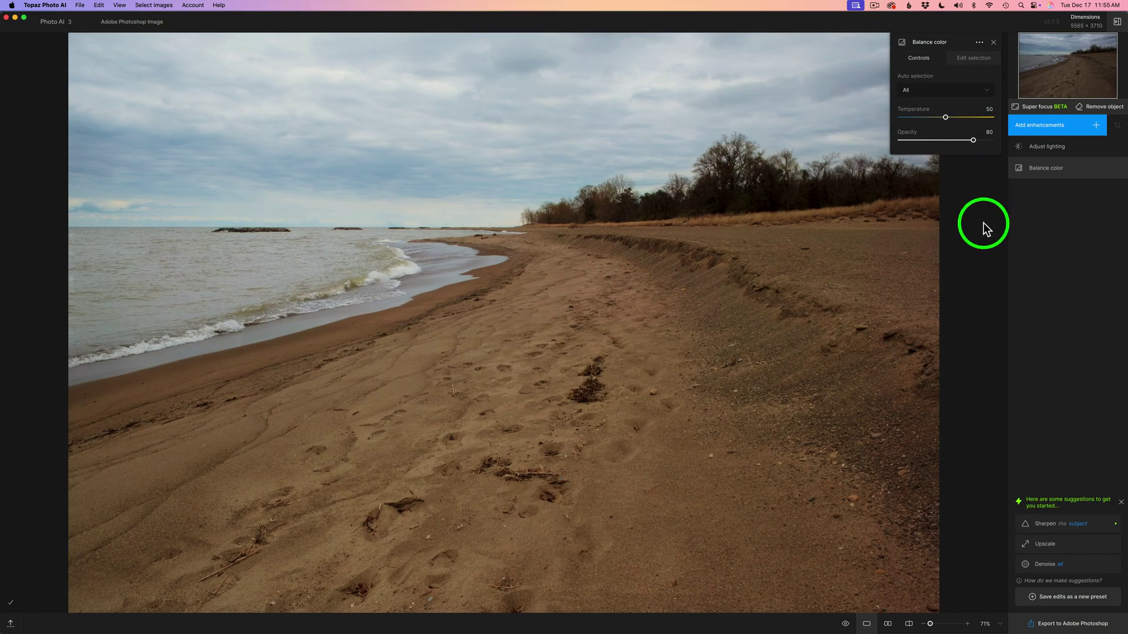
mouse_move(851, 605)
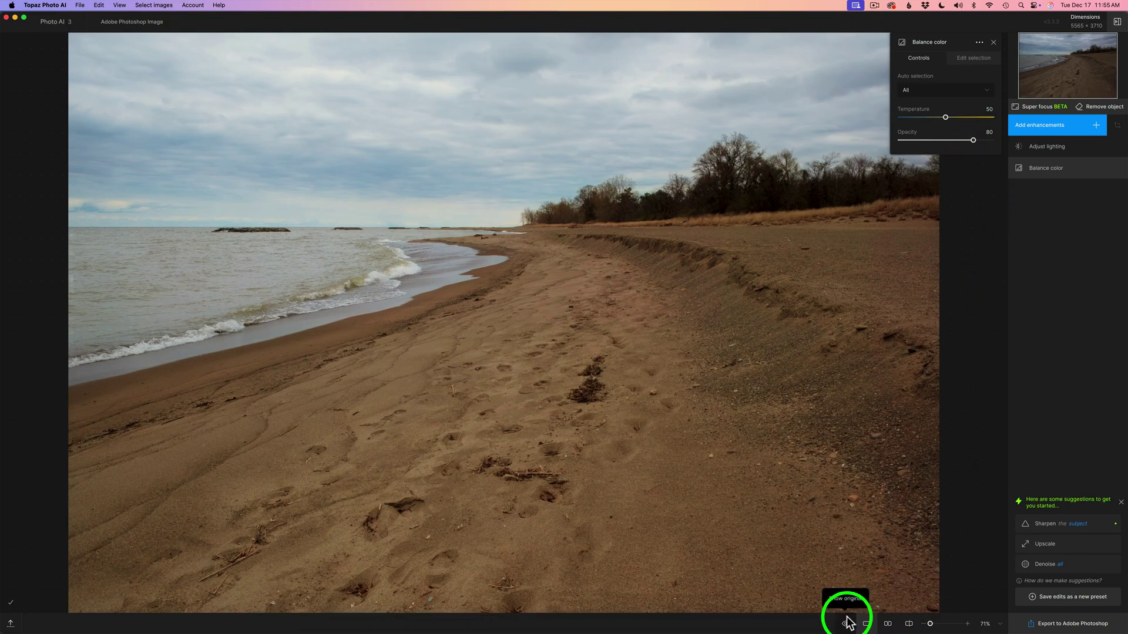
left_click(846, 626)
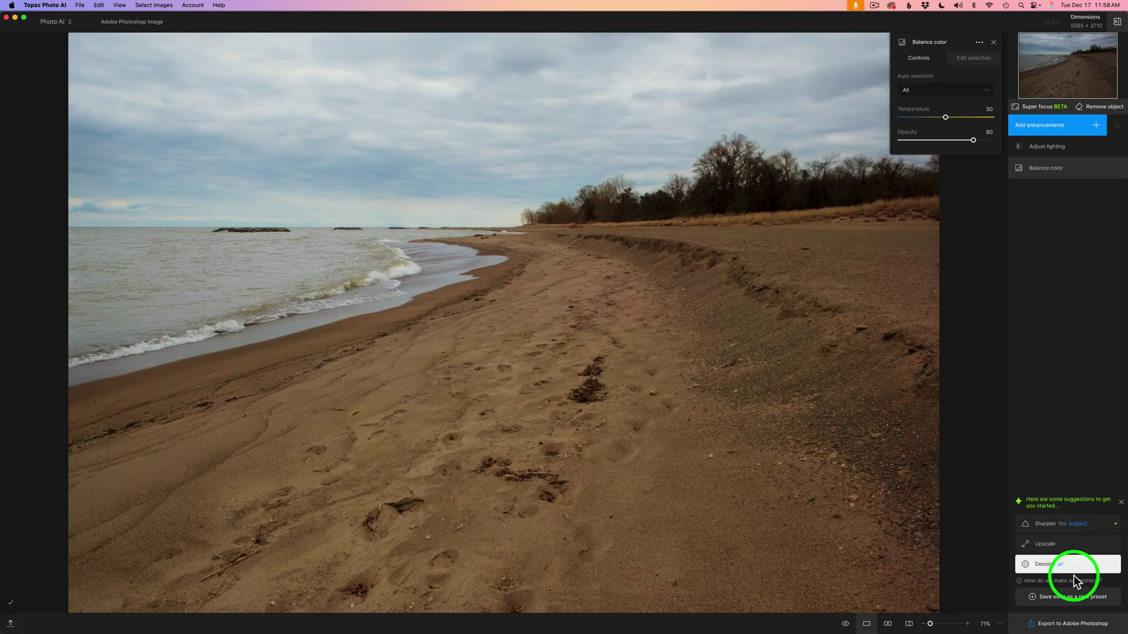
left_click(1073, 625)
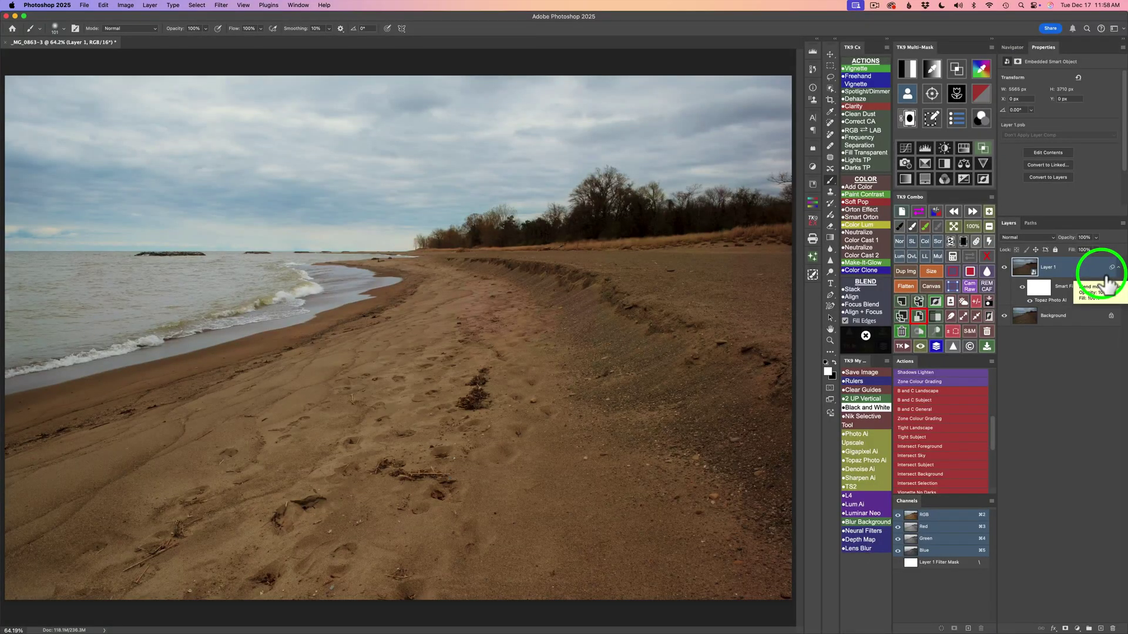
left_click(1005, 269)
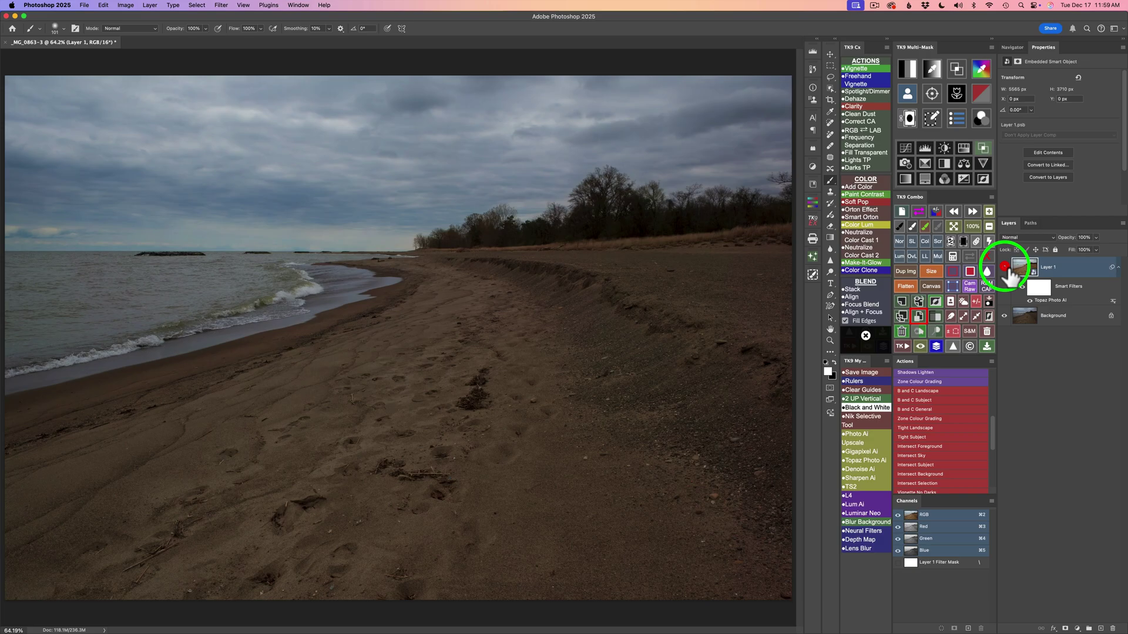
left_click(1004, 269)
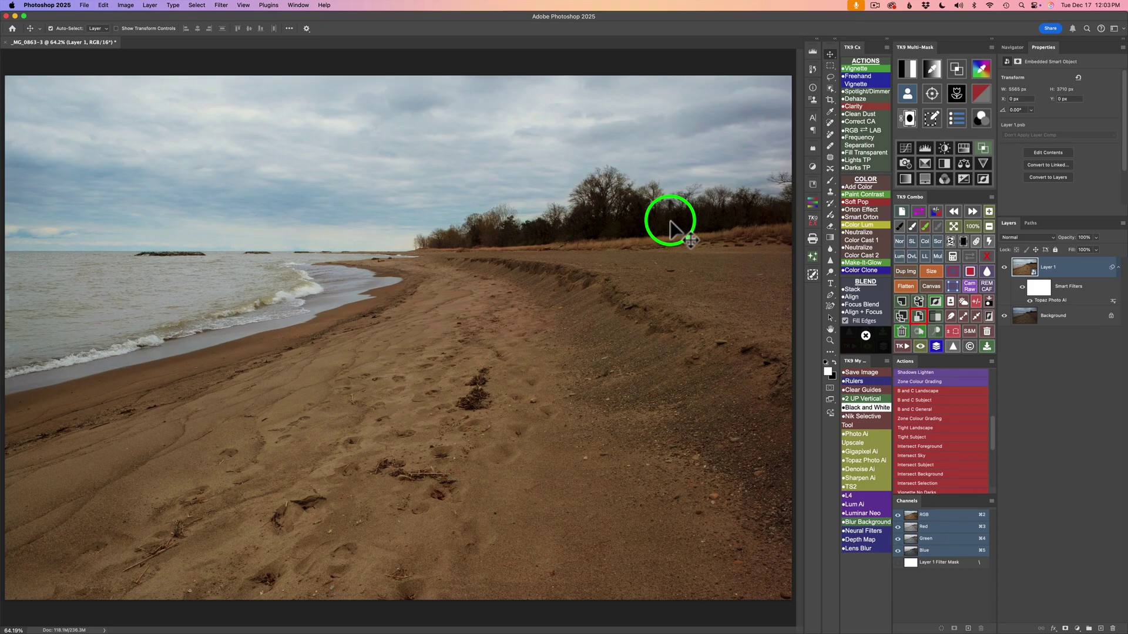
- Add a Brightness/Contrast adjustment layer with Brightness about 103 and Contrast -9
left_click(945, 148)
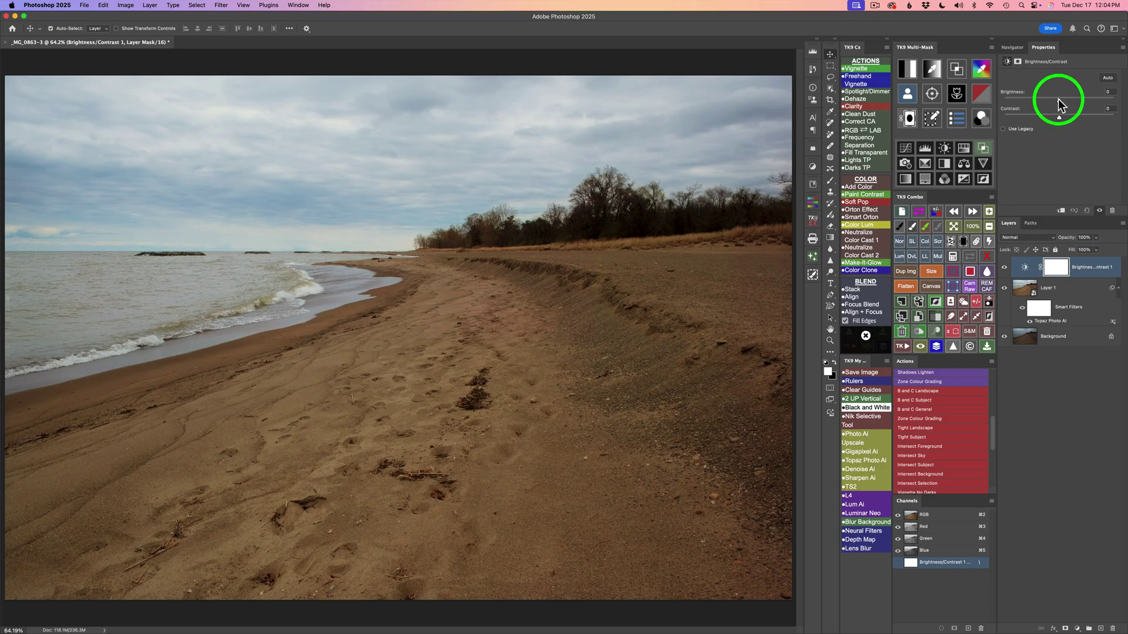
mouse_move(1058, 99)
left_mouse_down()
mouse_move(1098, 101)
mouse_move(1059, 115)
mouse_move(1071, 115)
left_mouse_up()
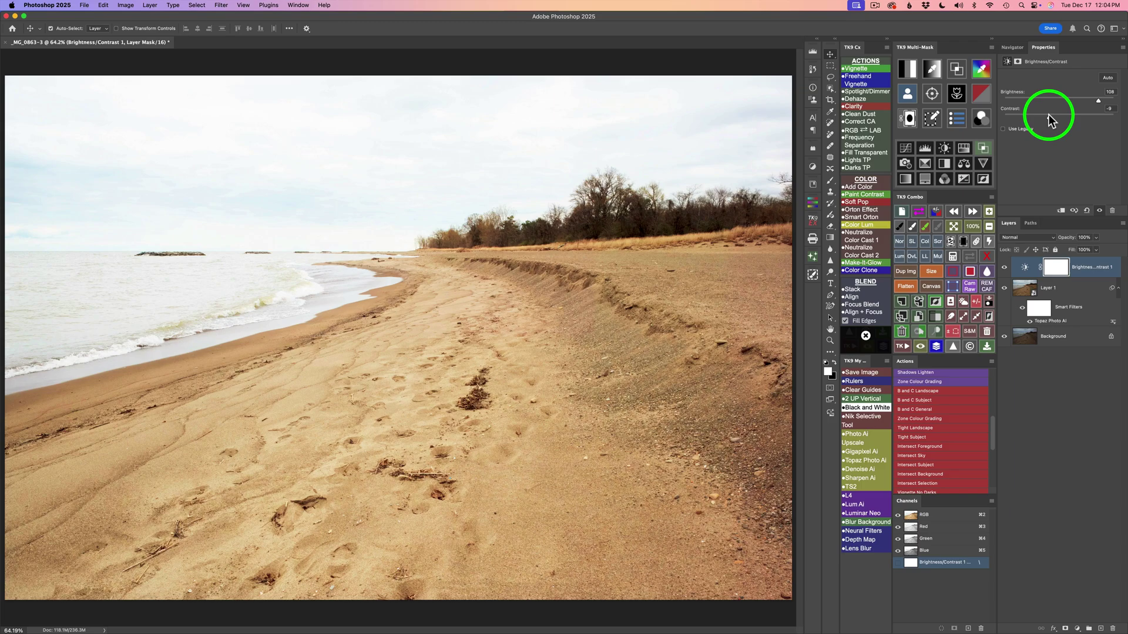
left_click_drag(1049, 116, 1050, 116)
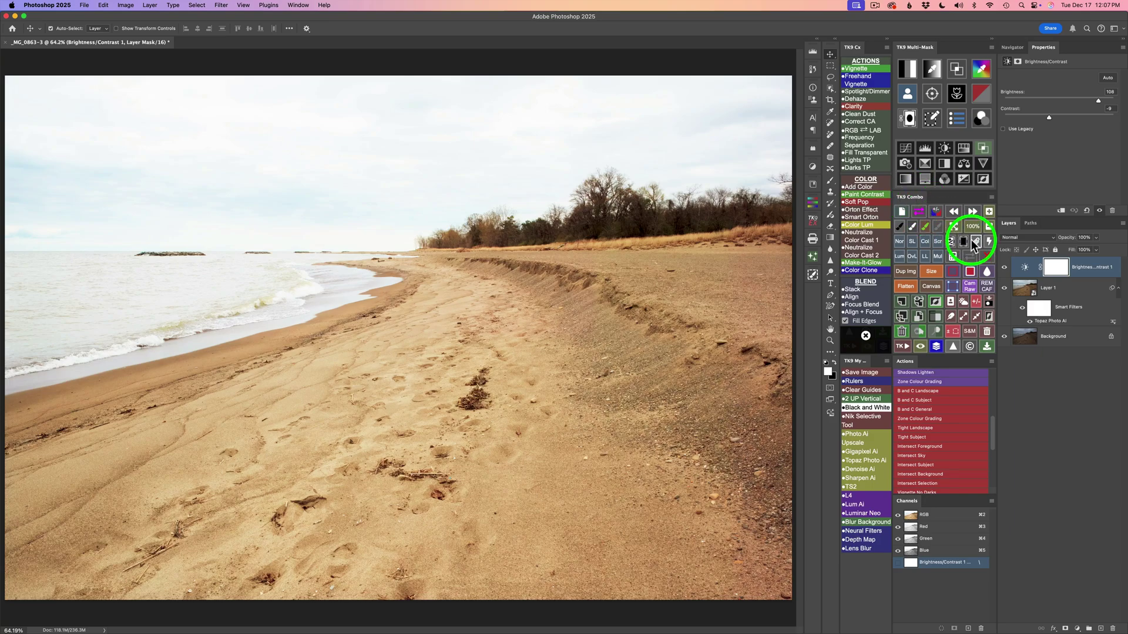
- Invert the adjustment mask to black and sample the trees' brown in TK9 Multi-Mask
left_click(965, 243)
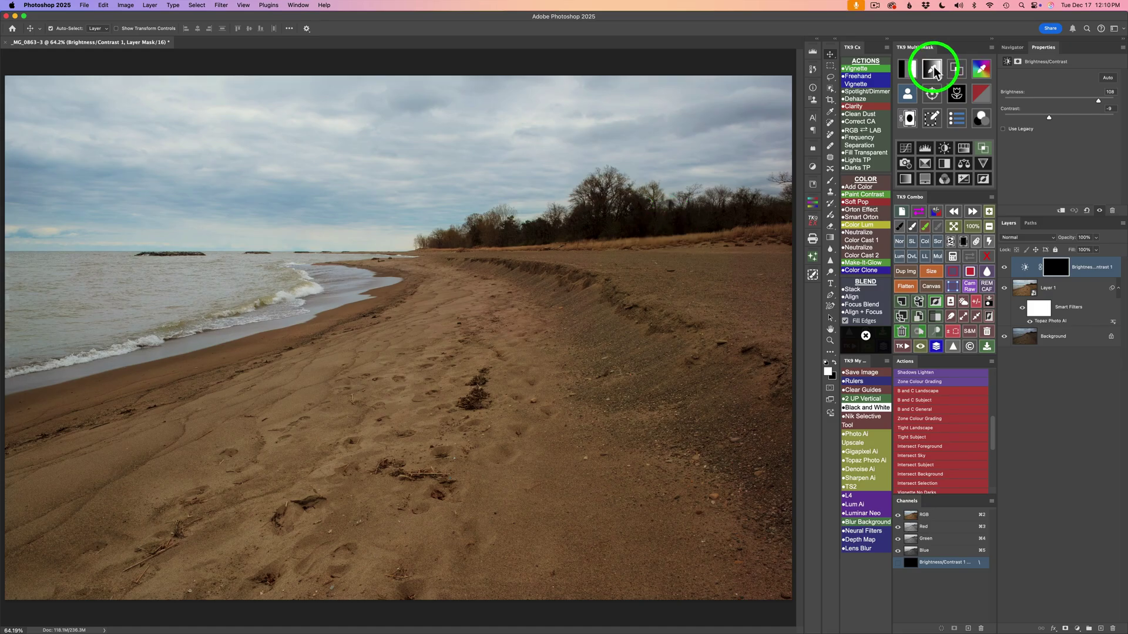
left_click(933, 69)
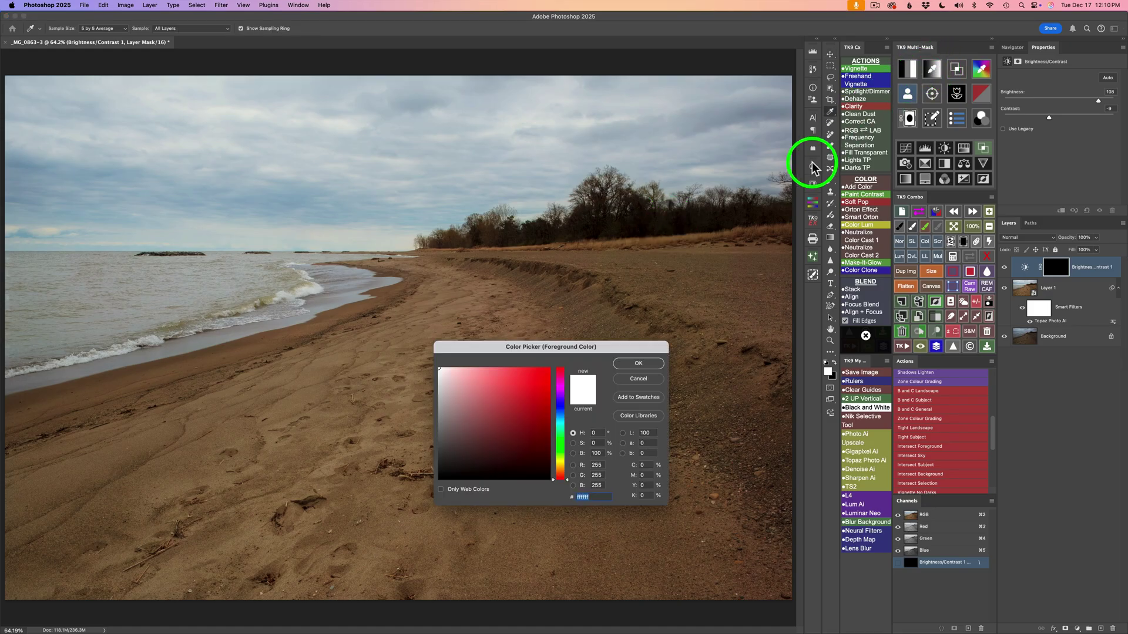
left_click(638, 222)
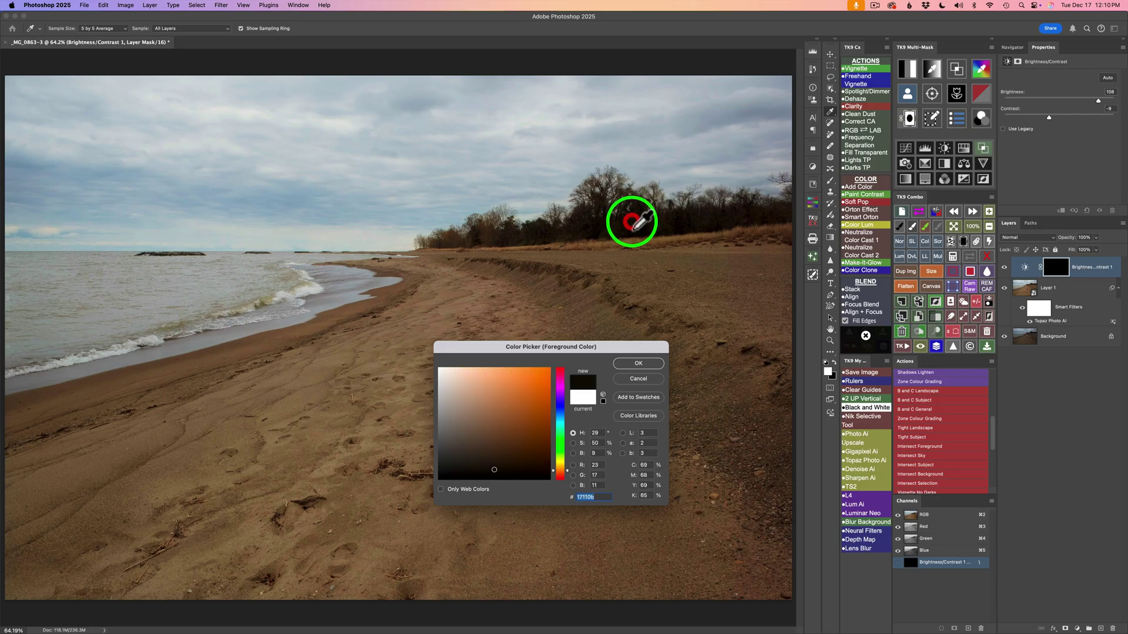
left_click(650, 365)
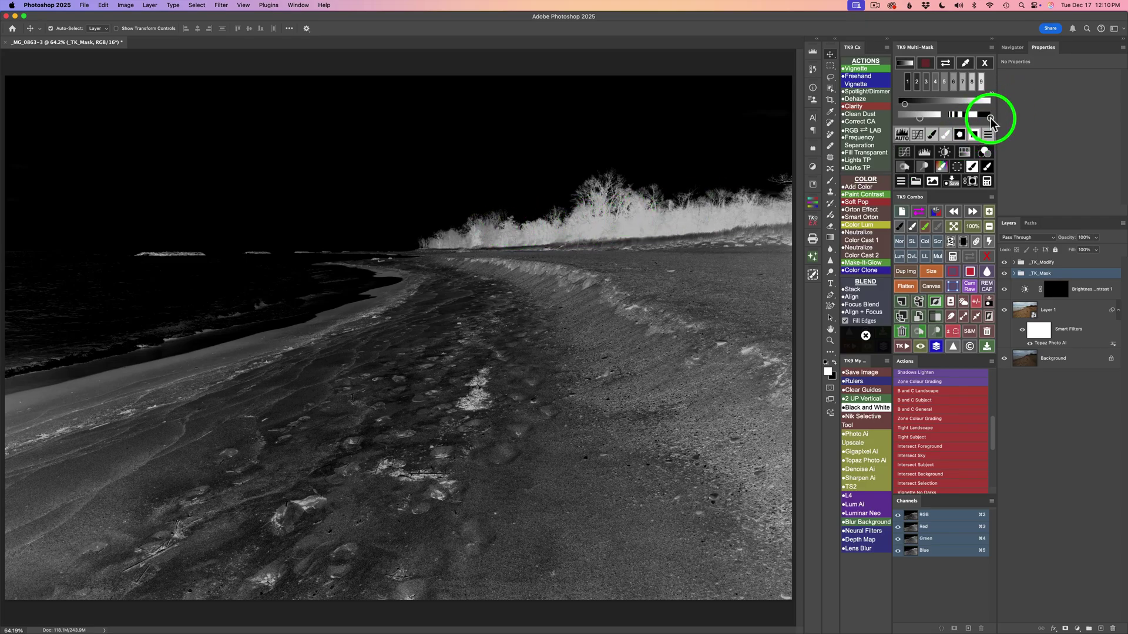
- Tune the TK9 Multi-Mask range slider until mainly the trees and foam stay white
left_click_drag(991, 120, 978, 117)
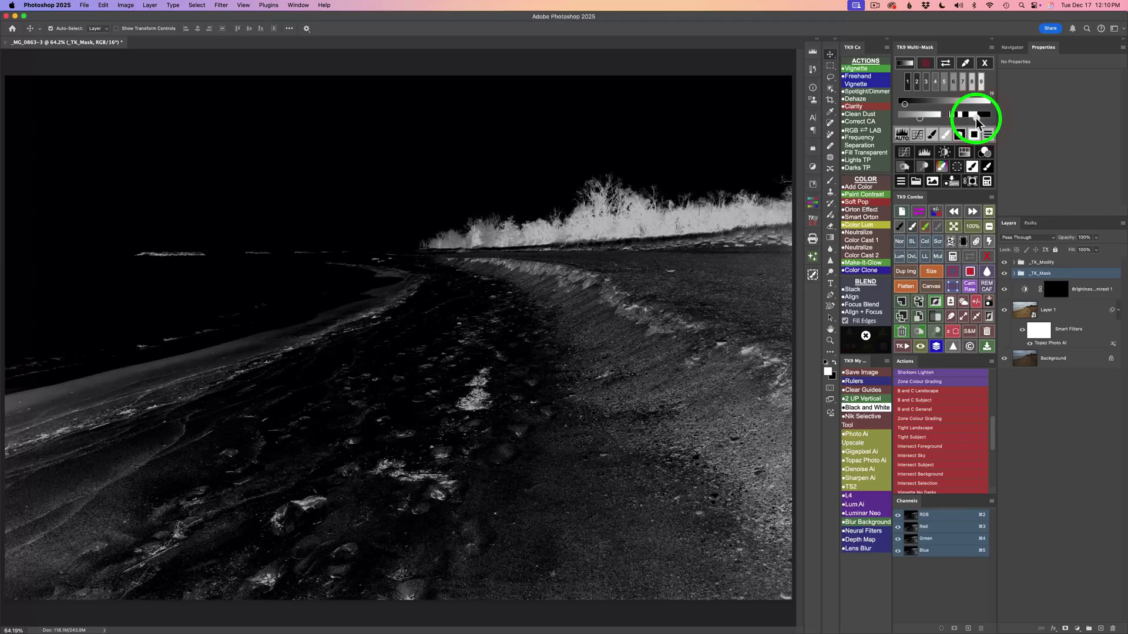
left_click(972, 117)
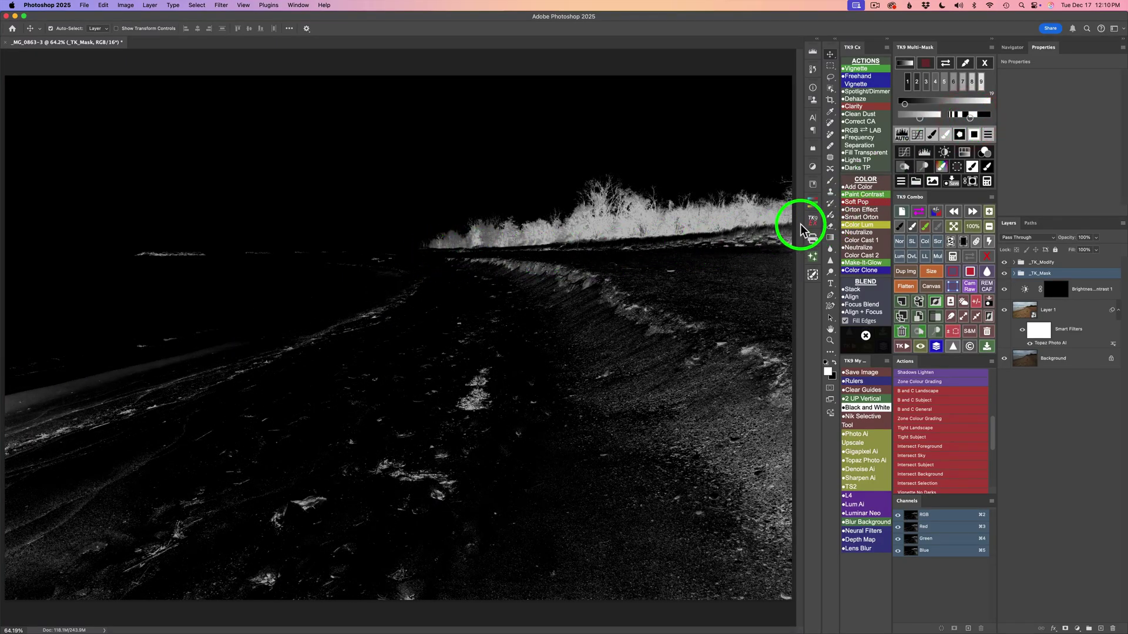
left_click(926, 116)
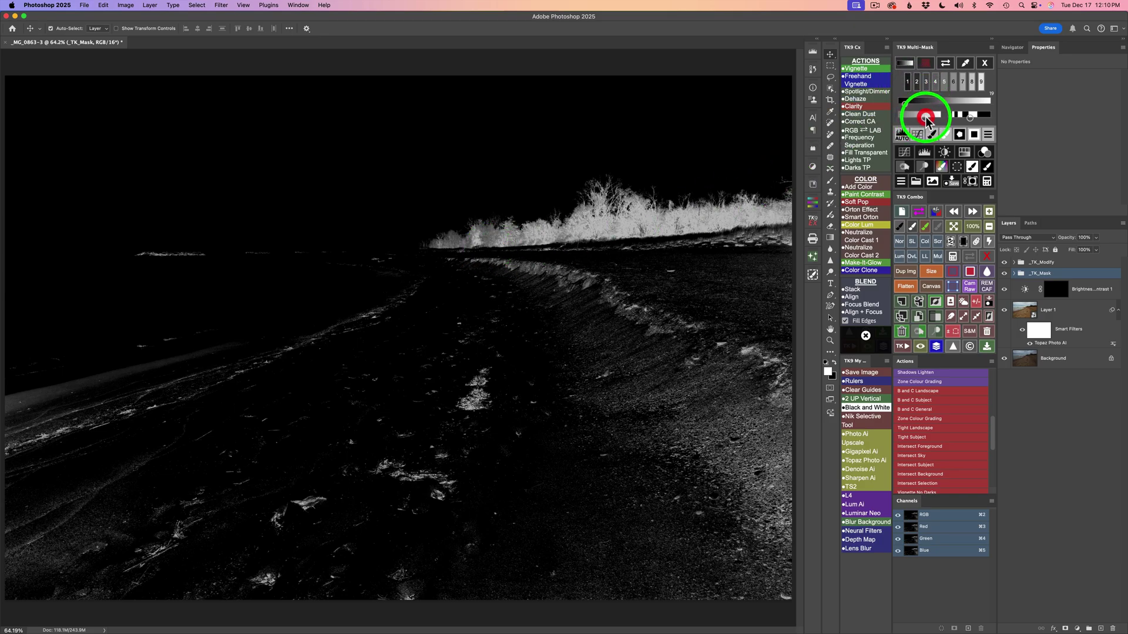
left_click(927, 118)
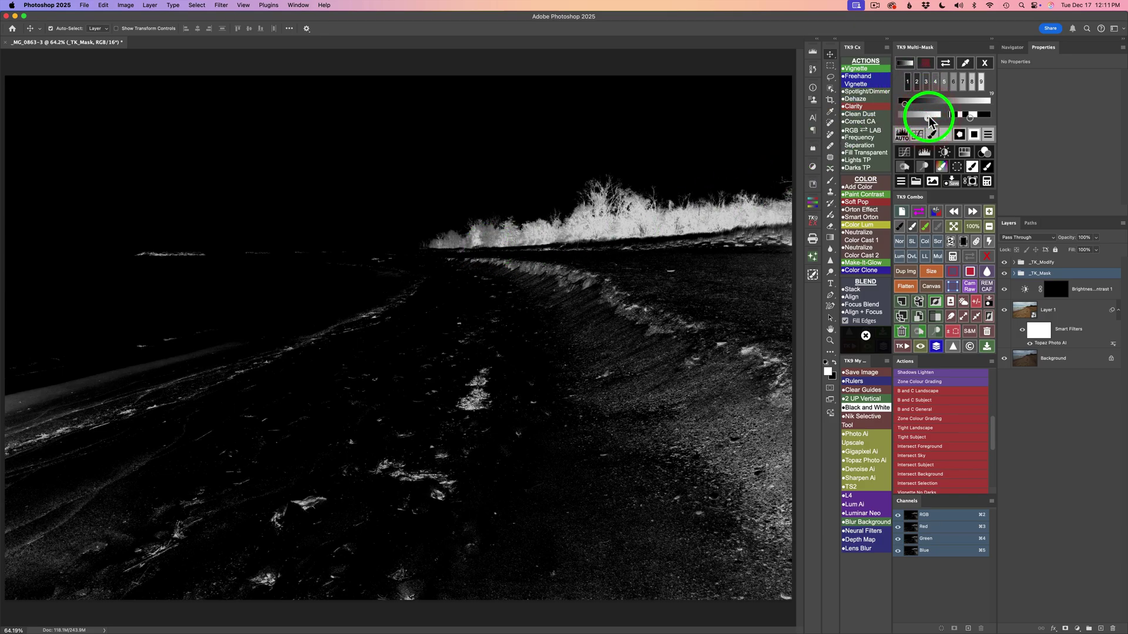
left_click_drag(929, 117, 932, 119)
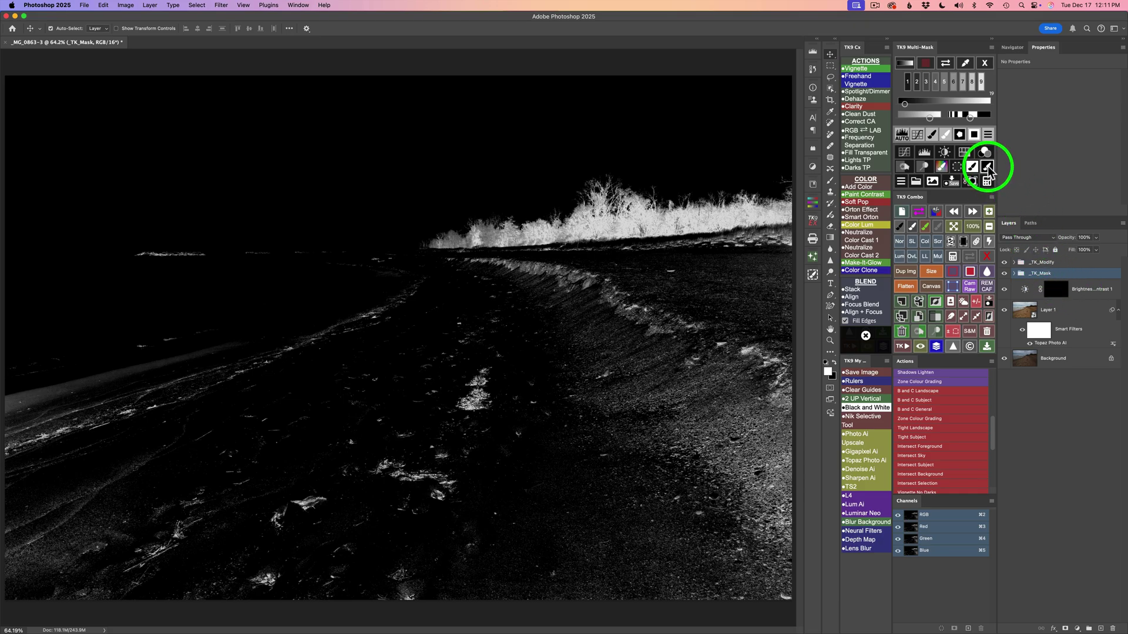
- Apply the tree mask to the adjustment mask and paint along the tree line with a 160 brush
left_click(988, 169)
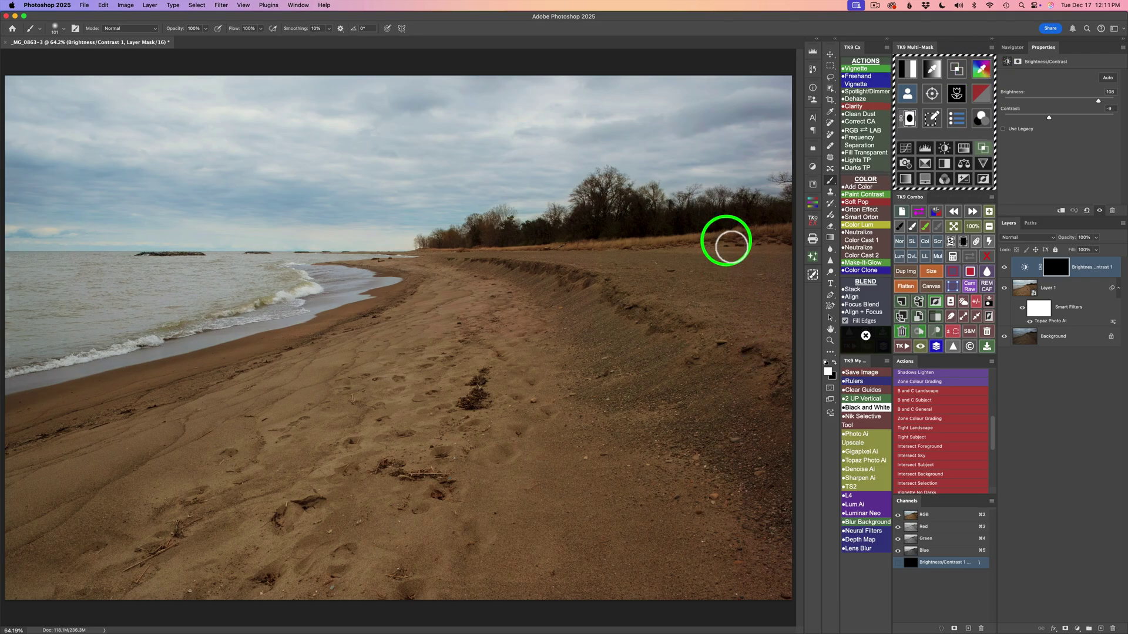
left_click_drag(693, 217, 708, 212)
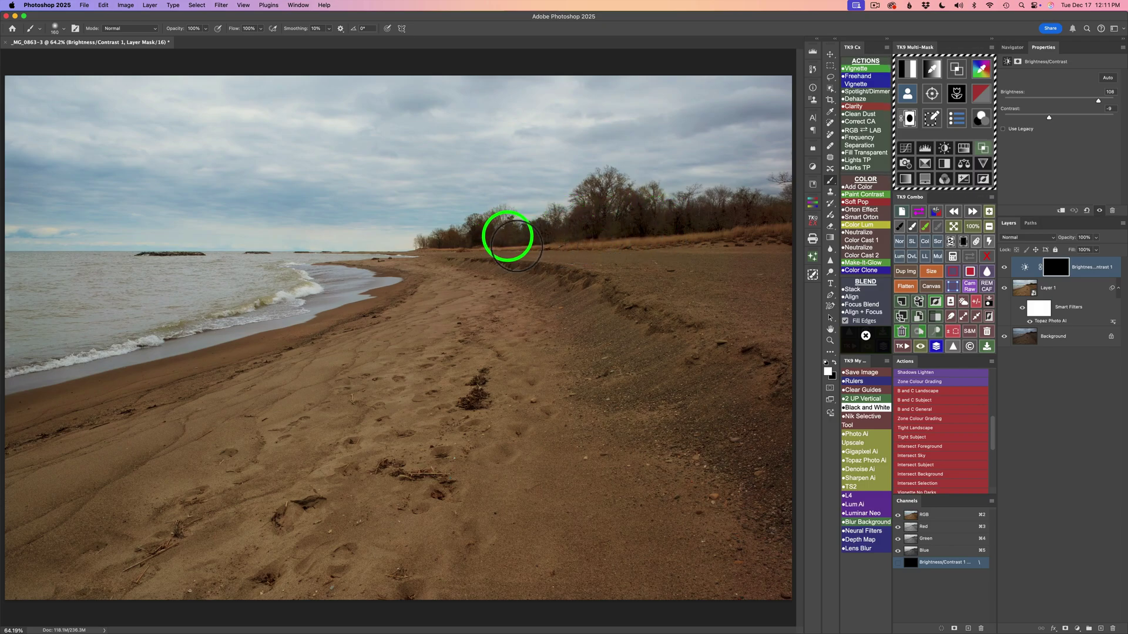
left_click(538, 237)
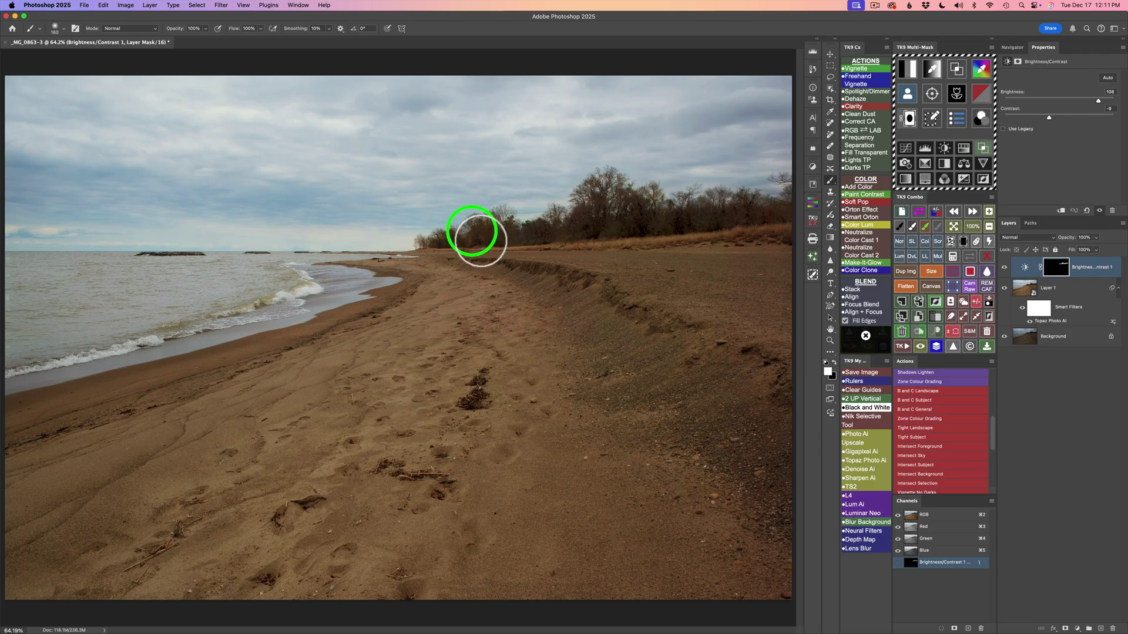
left_click(469, 223)
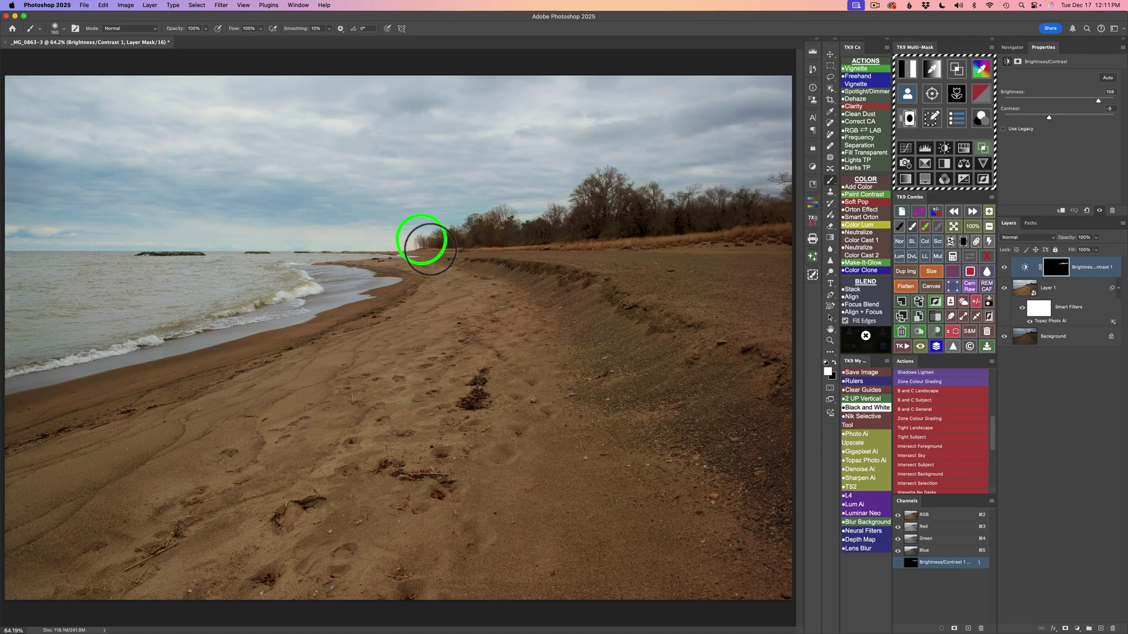
left_click(432, 244)
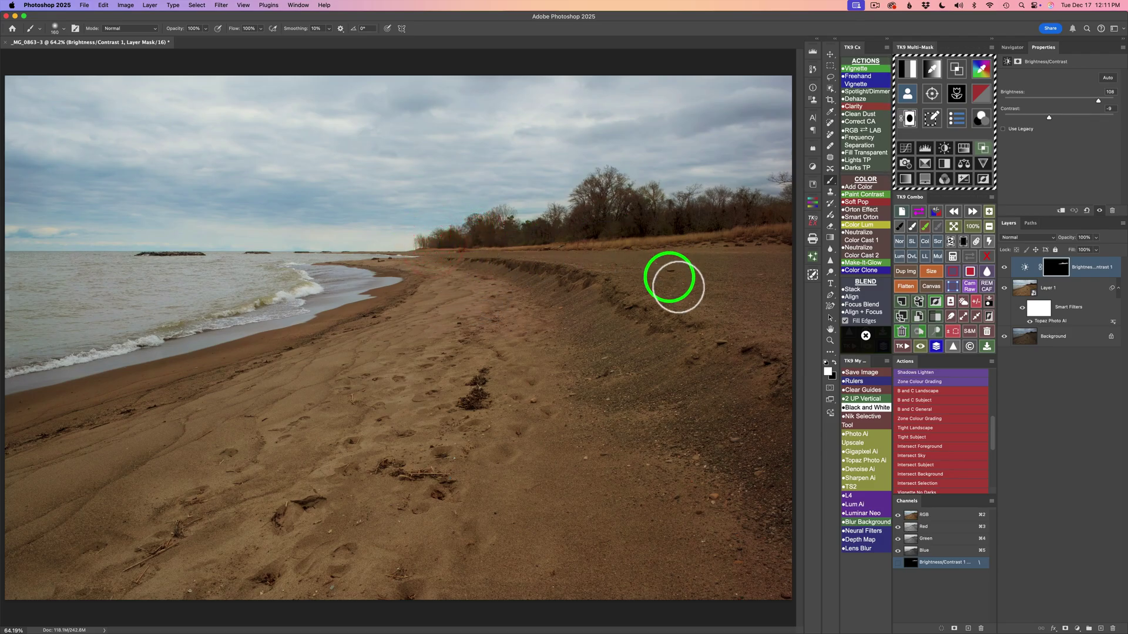
- Reduce Brightness to 60 and Contrast to -12, toggling the layer to compare before and after
left_click(1005, 268)
left_click(1005, 268)
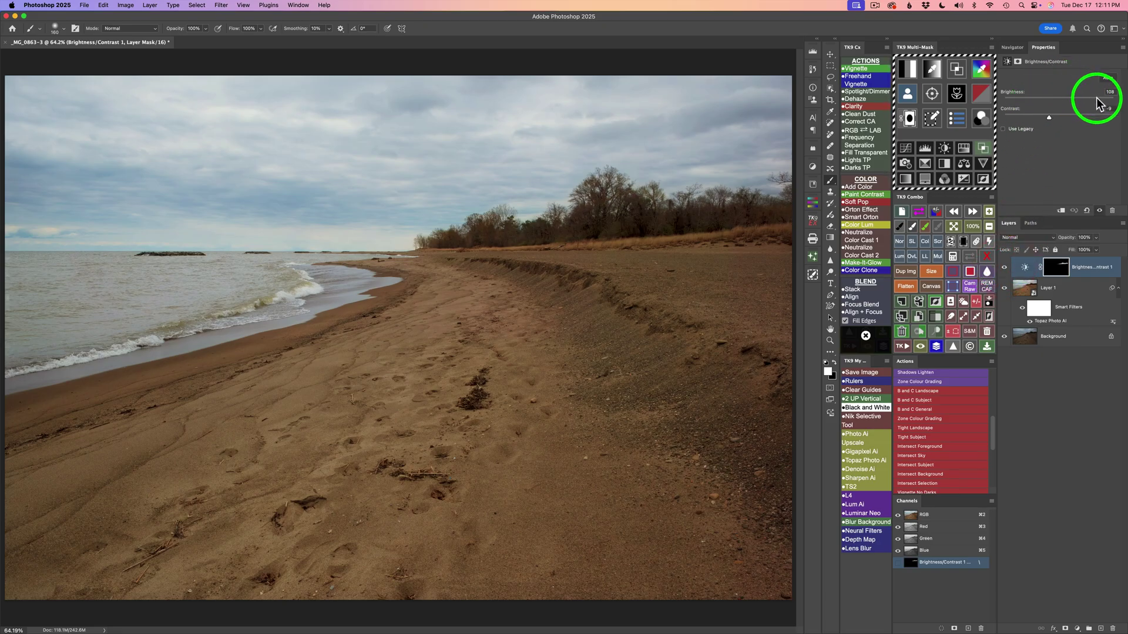
left_click_drag(1096, 100, 1046, 116)
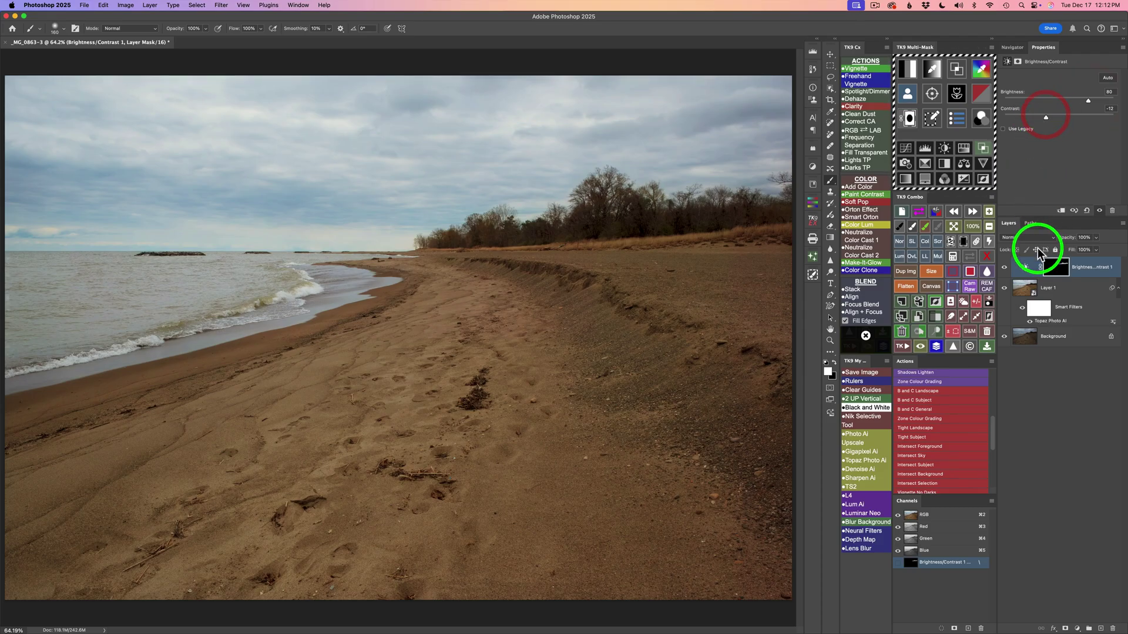
left_click(1005, 268)
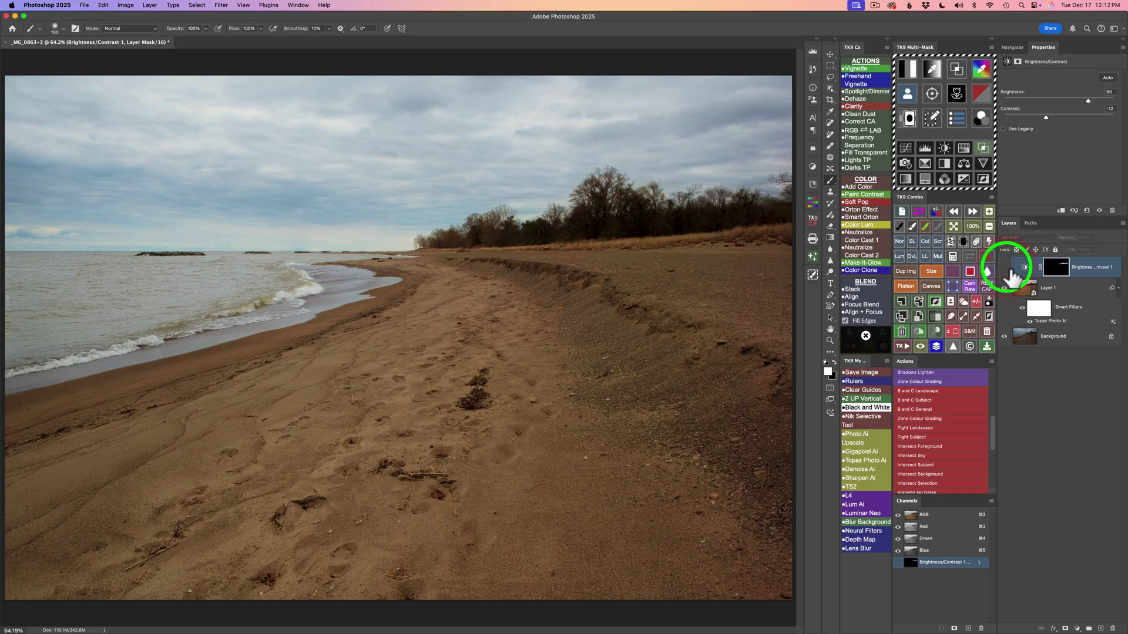
left_click(1004, 268)
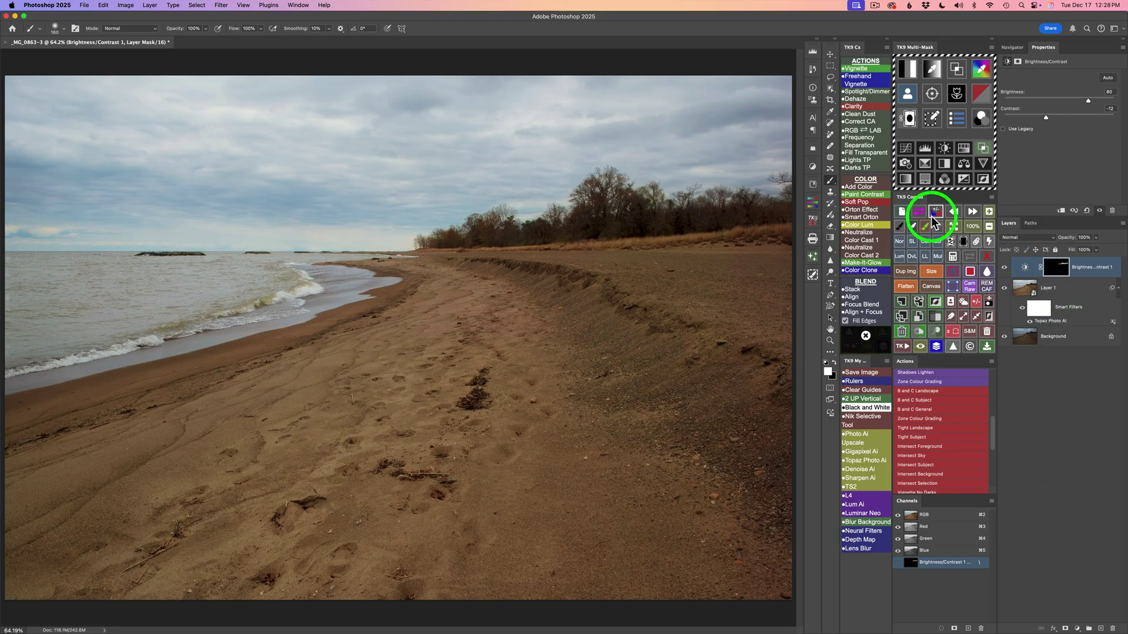
left_click(936, 348)
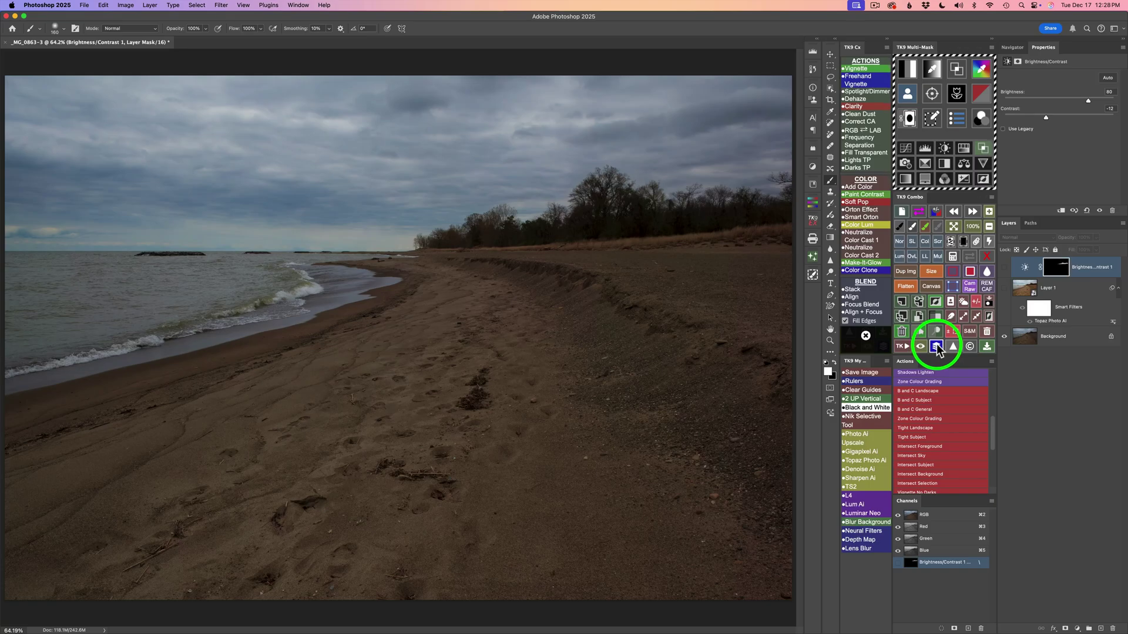
left_click(937, 348)
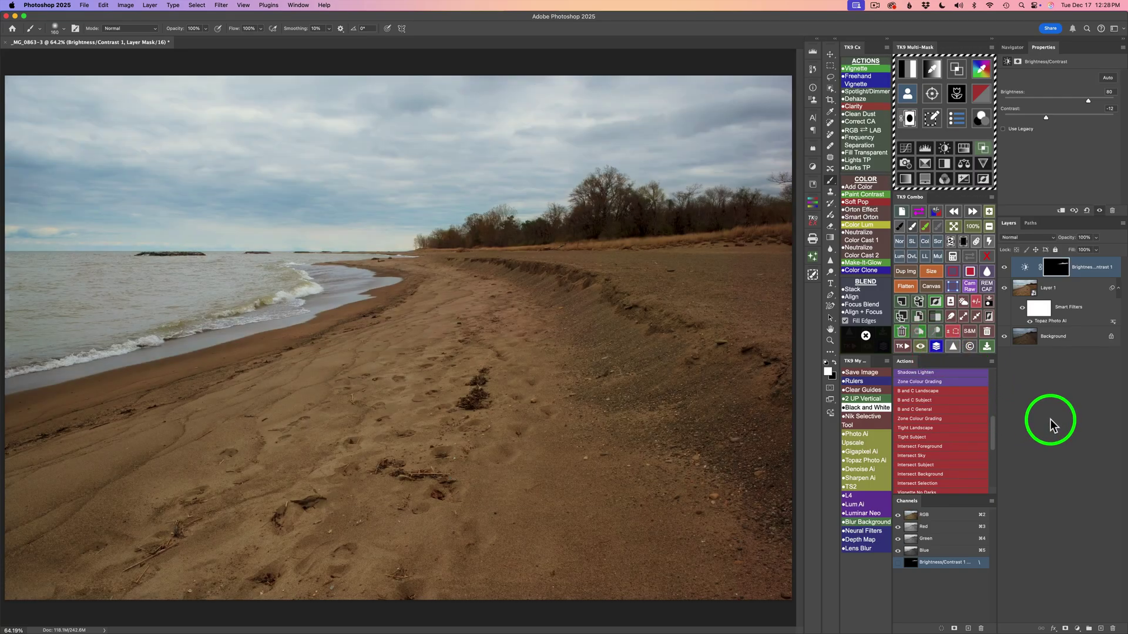